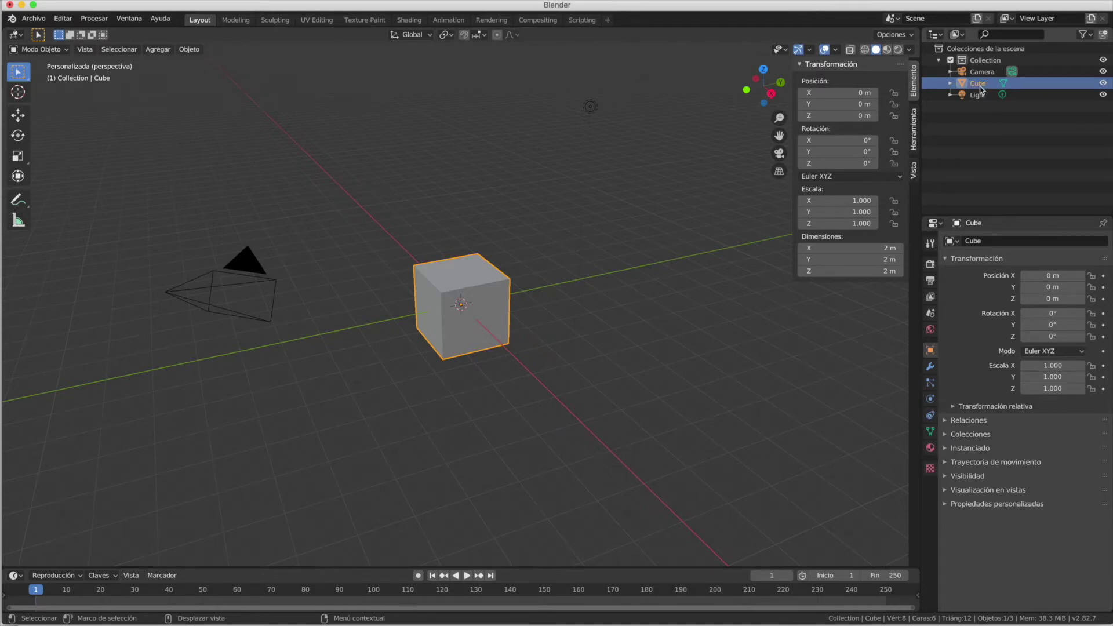
- Rename the selected cube object as Cubo
click(989, 246)
double_click(992, 242)
text(C)
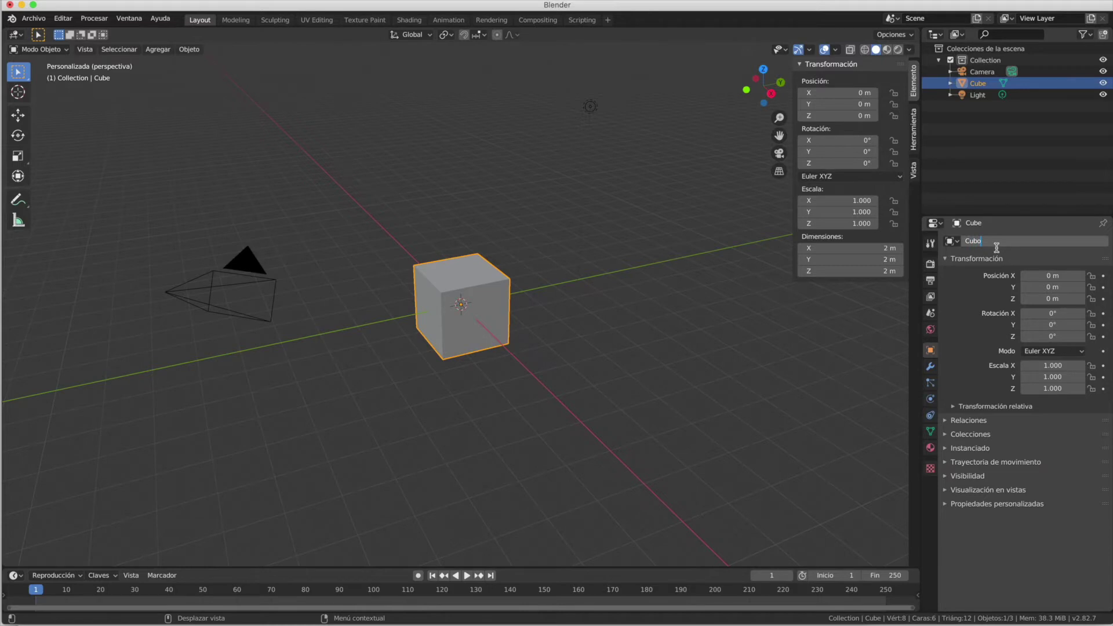
key(Return)
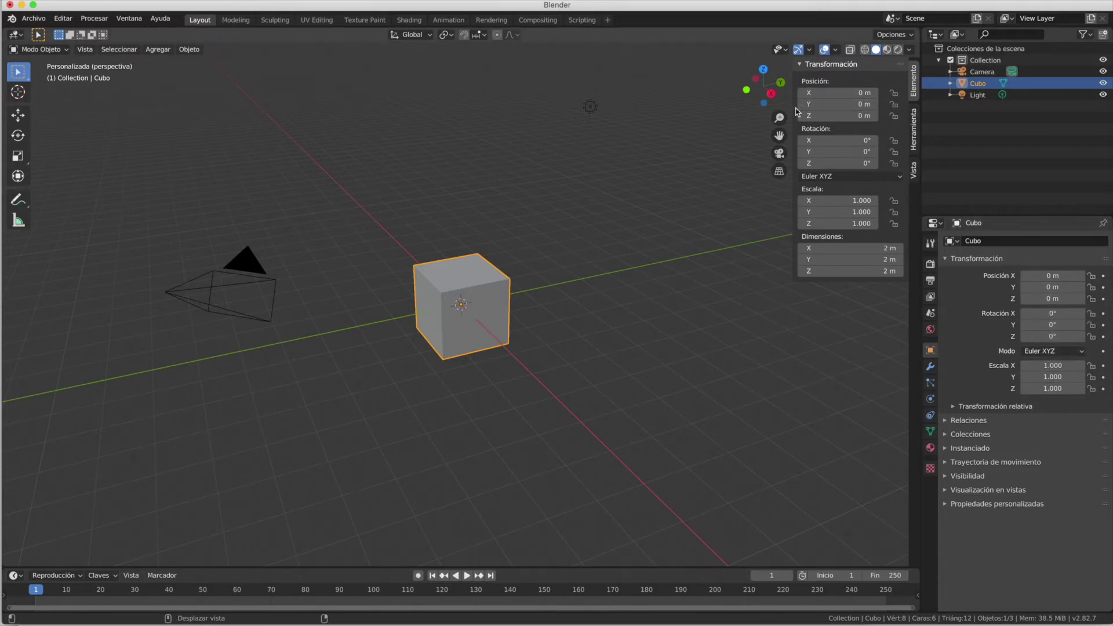
- Widen the transform sidebar of the 3D view, collapse it and show it again
drag(795, 111, 763, 113)
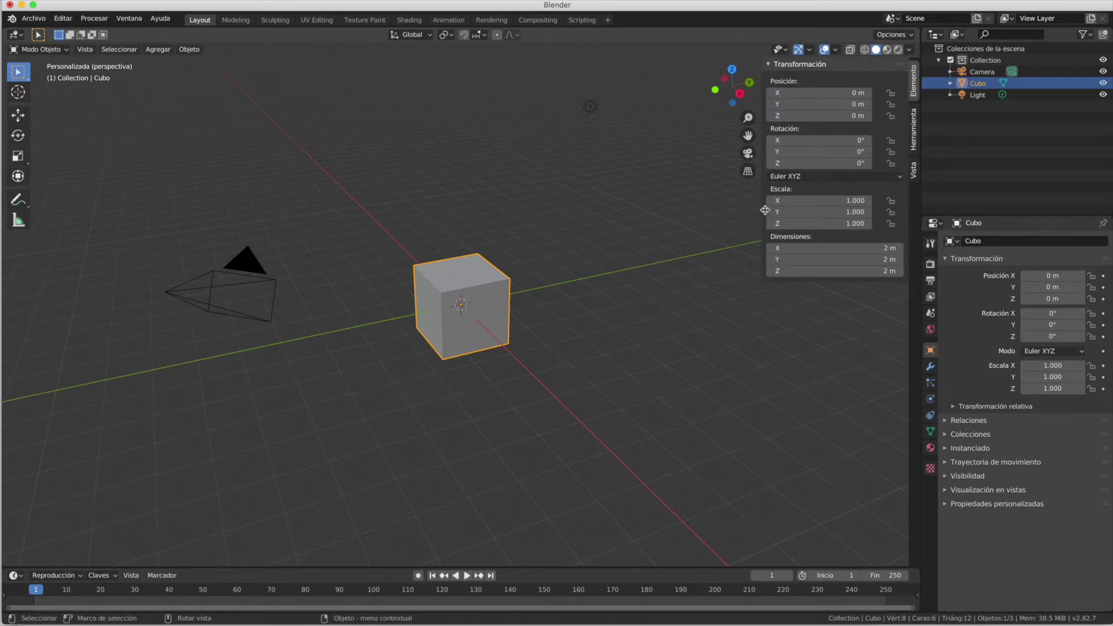
drag(764, 209, 910, 207)
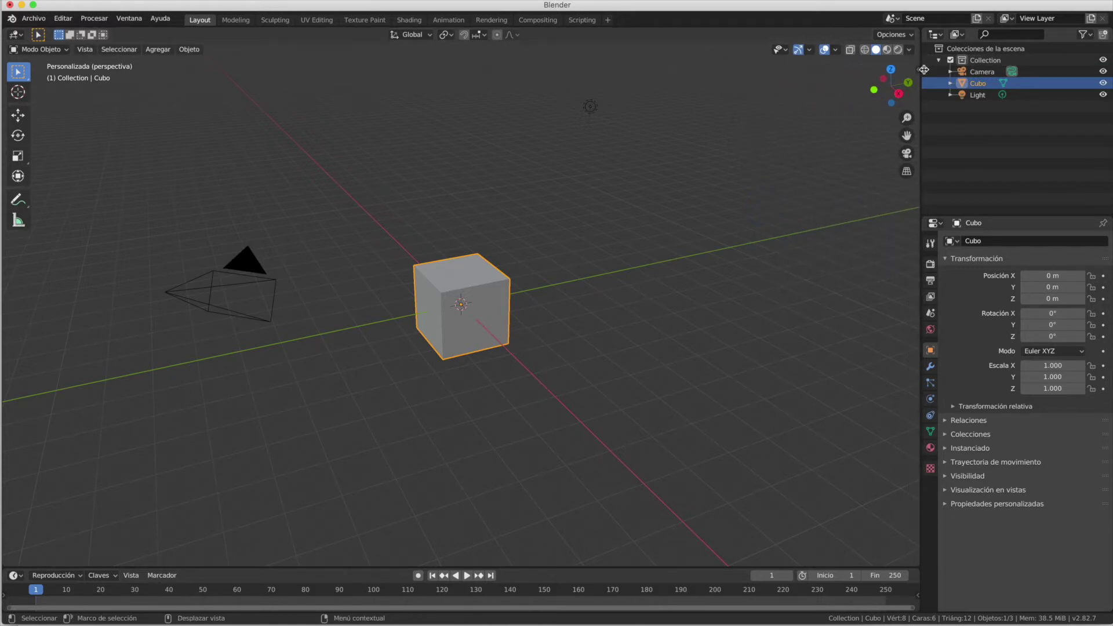
click(921, 71)
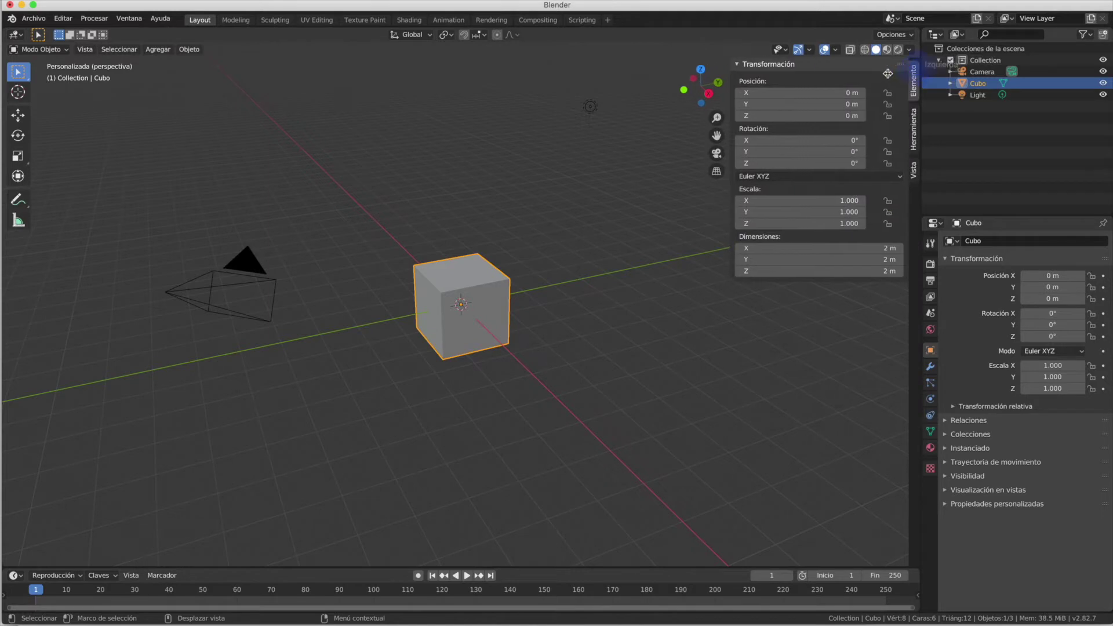
click(734, 207)
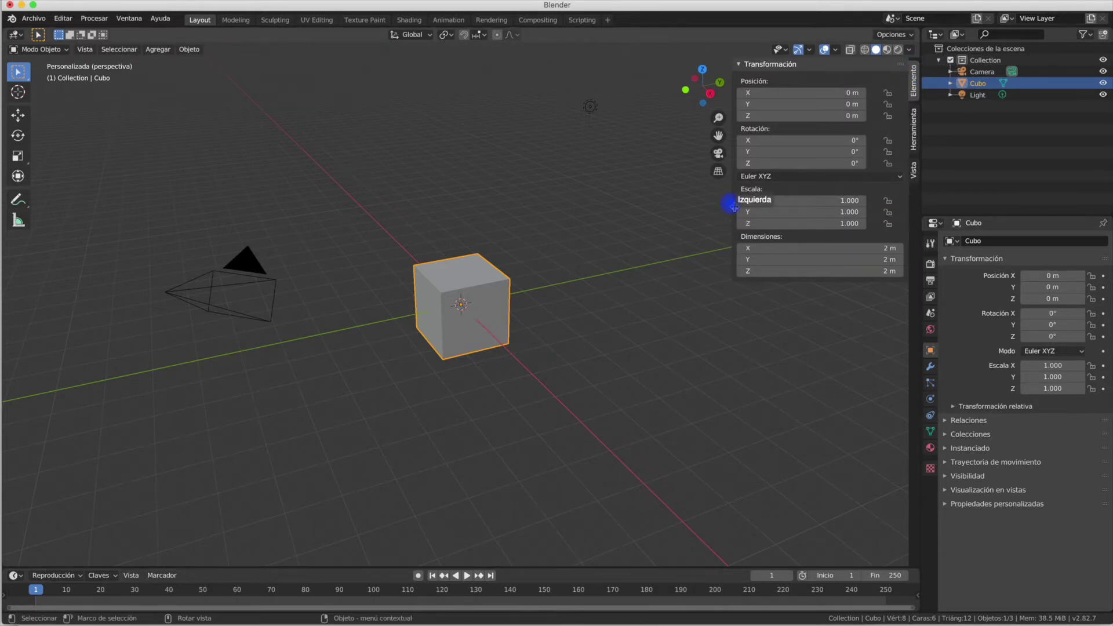
drag(734, 207, 924, 77)
click(918, 69)
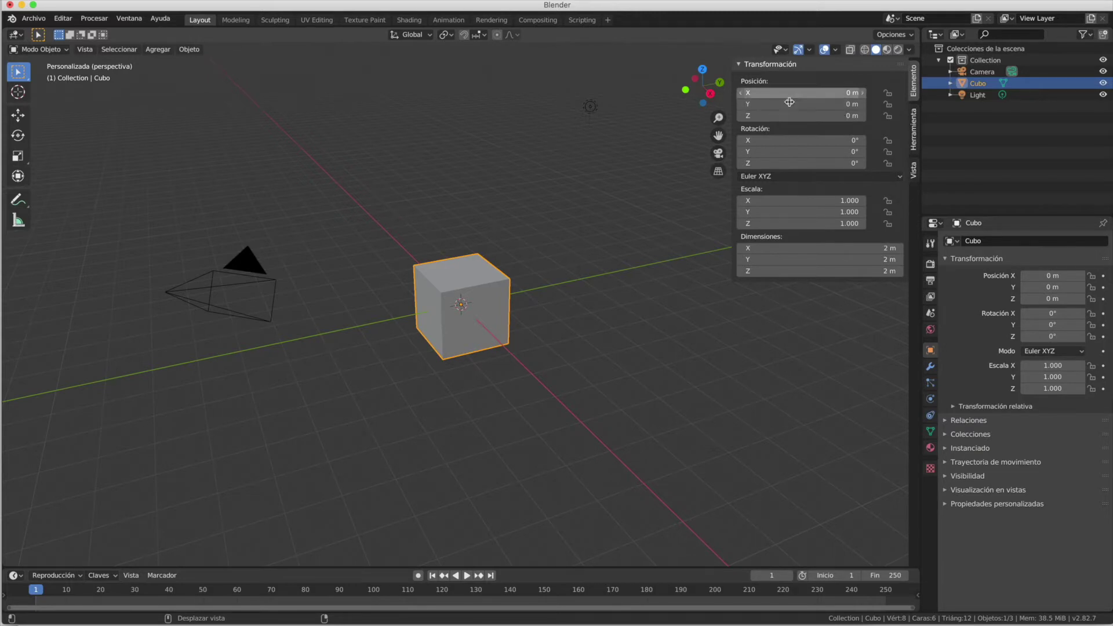
- Shift the cube through its location values to about X -0.28 m, Y -1.36 m and Z 1.16 m
drag(771, 96, 722, 96)
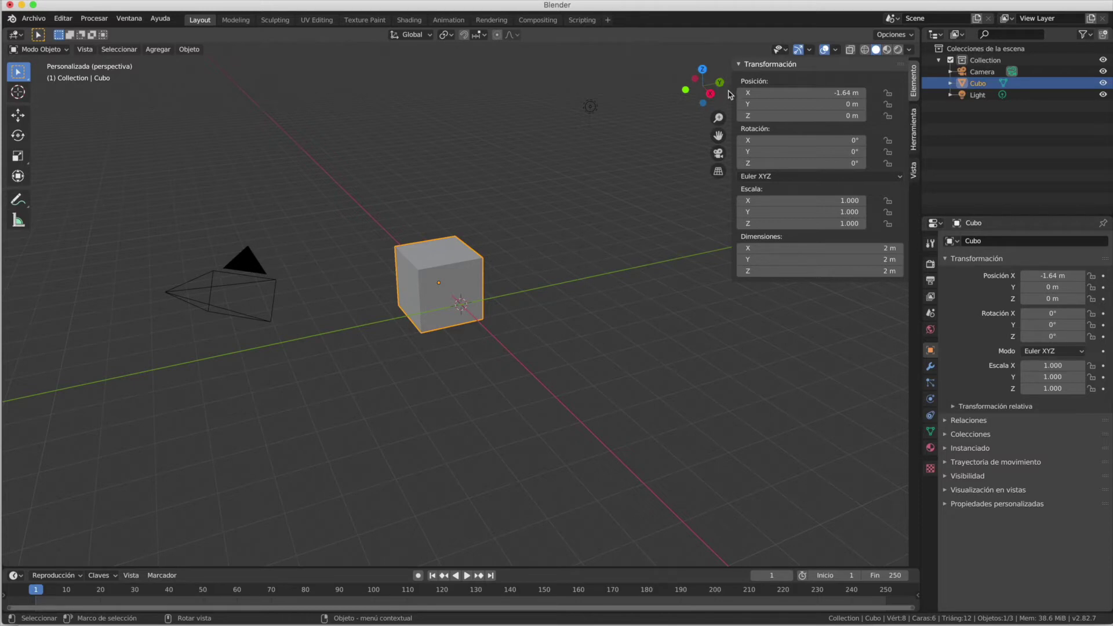
drag(810, 95, 812, 123)
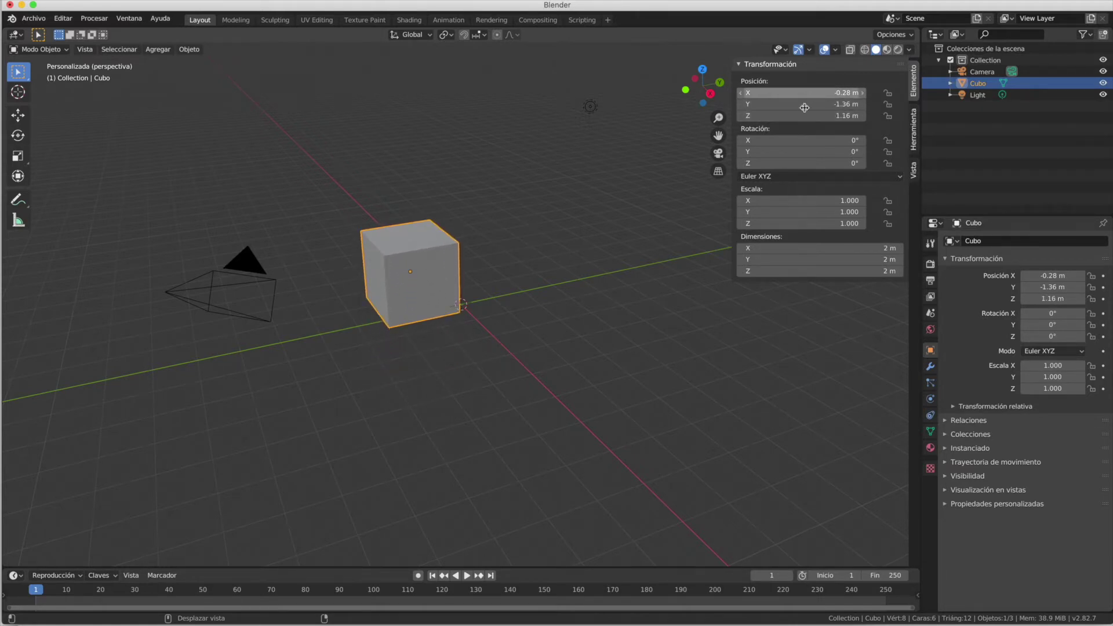
- Reposition the cube with the Move tool to about X 2.09 m, Y -1.15 m and Z 1.72 m
click(20, 118)
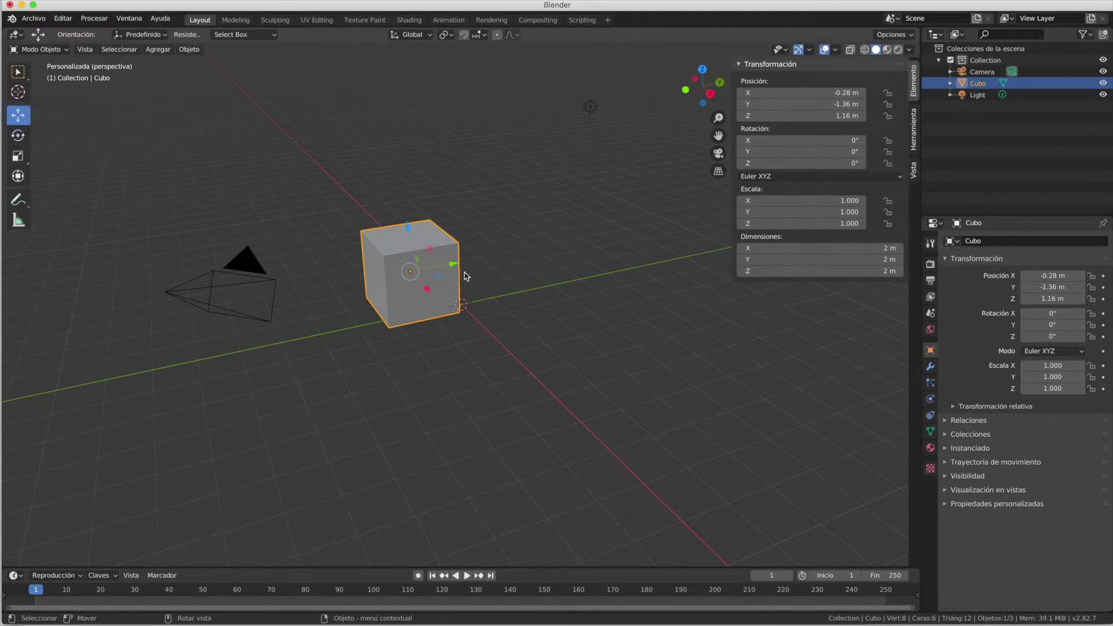
drag(455, 268, 503, 292)
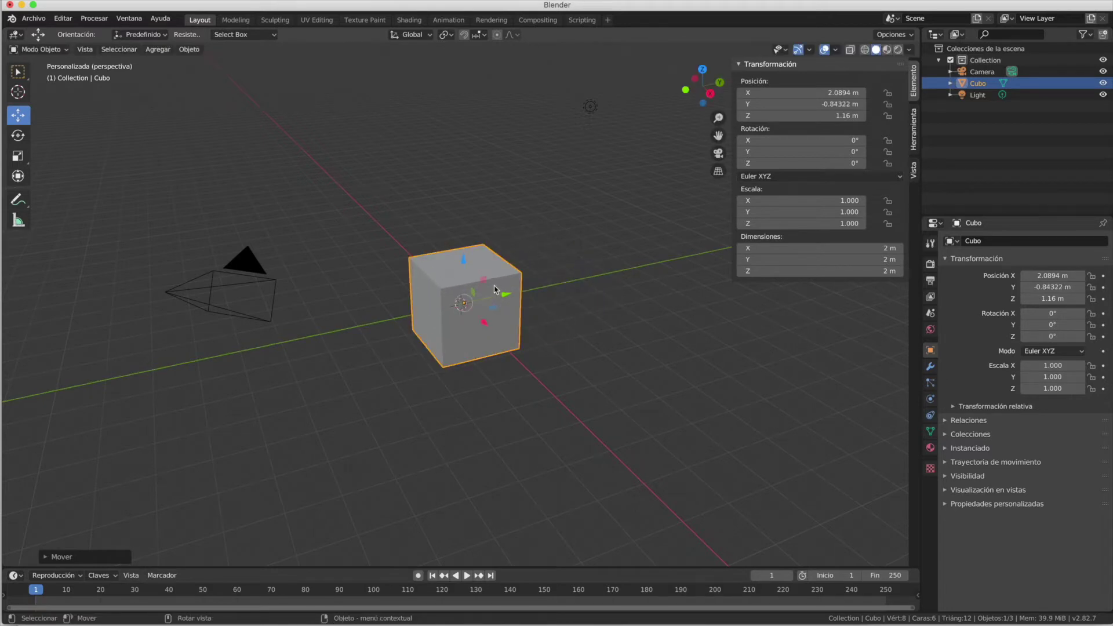
drag(486, 284, 473, 265)
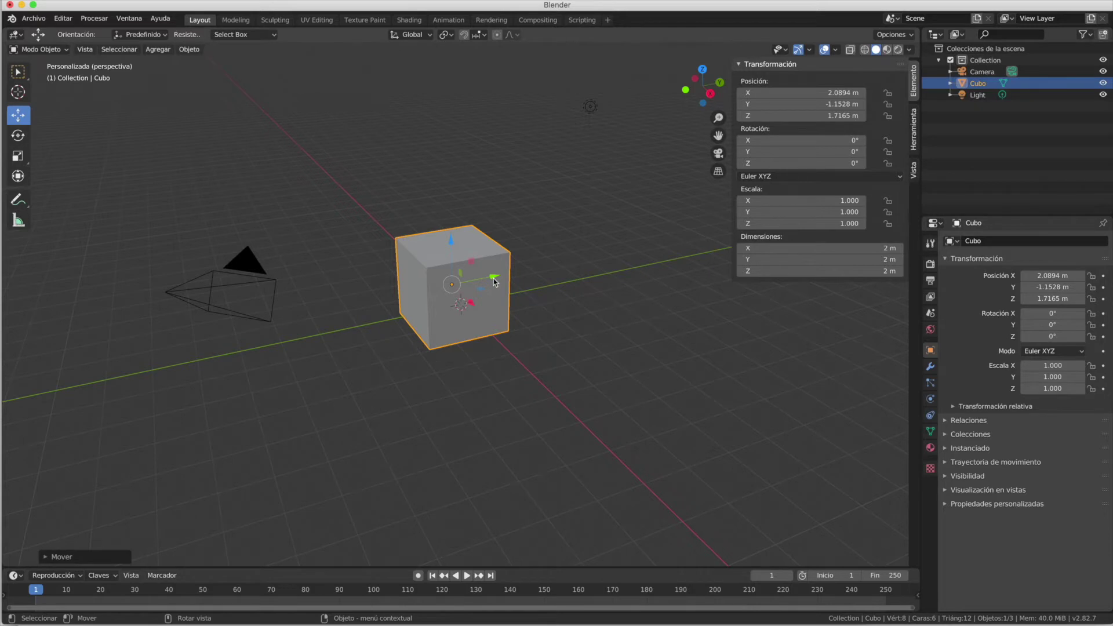
- Move the cube constrained to the Z axis to about 2.52 m, and constrained to the Y axis to about 0.08 m
scroll(495, 278, left, 10)
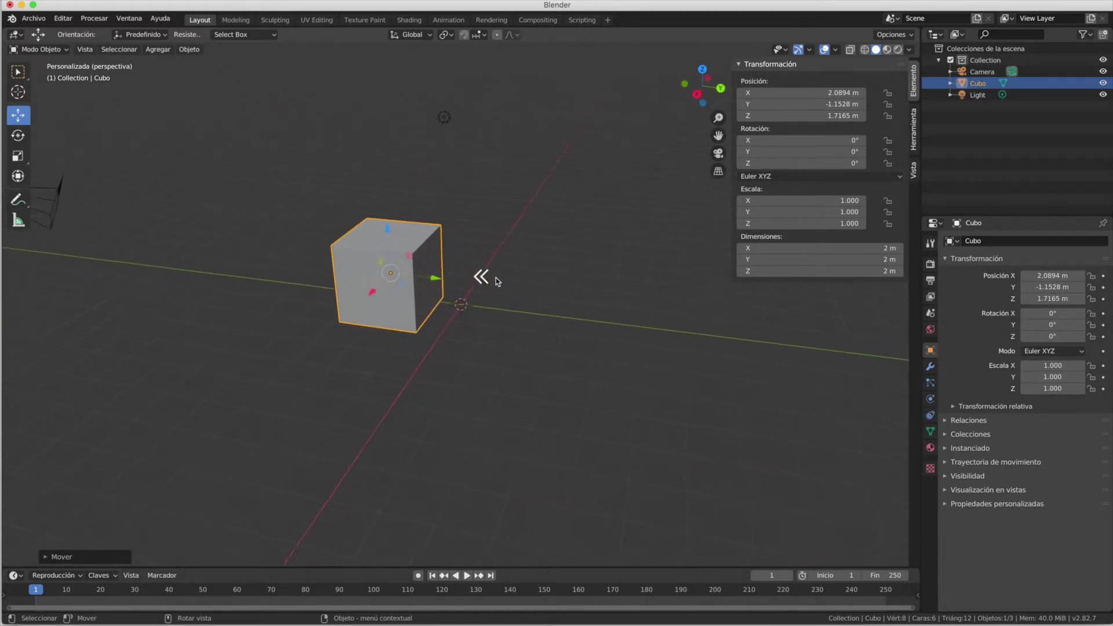
scroll(495, 281, left, 5)
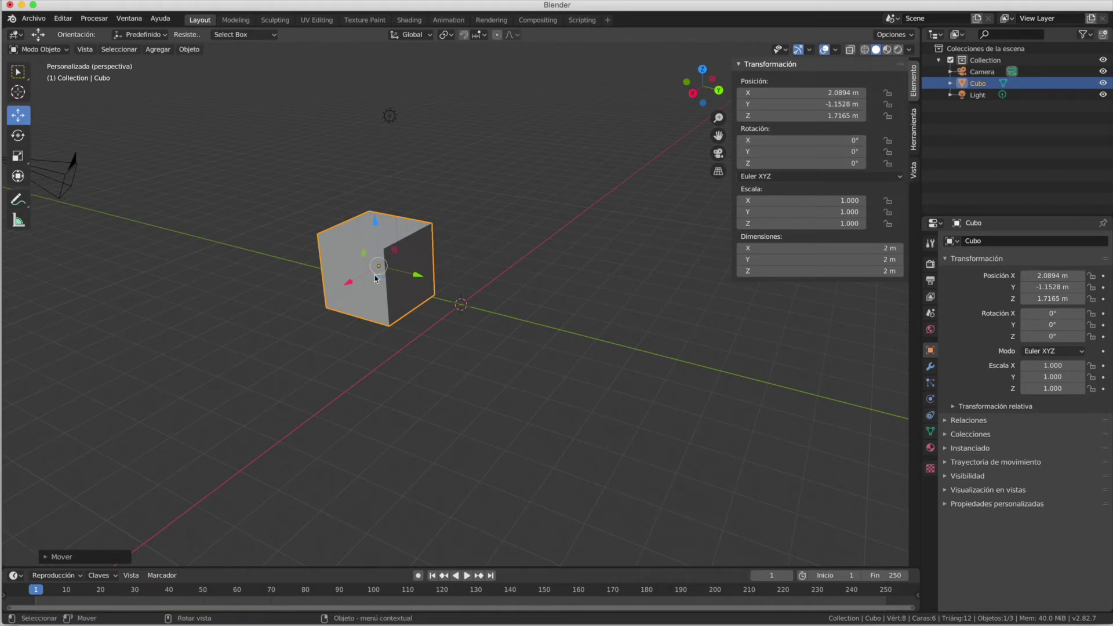
drag(378, 275, 423, 231)
key(z)
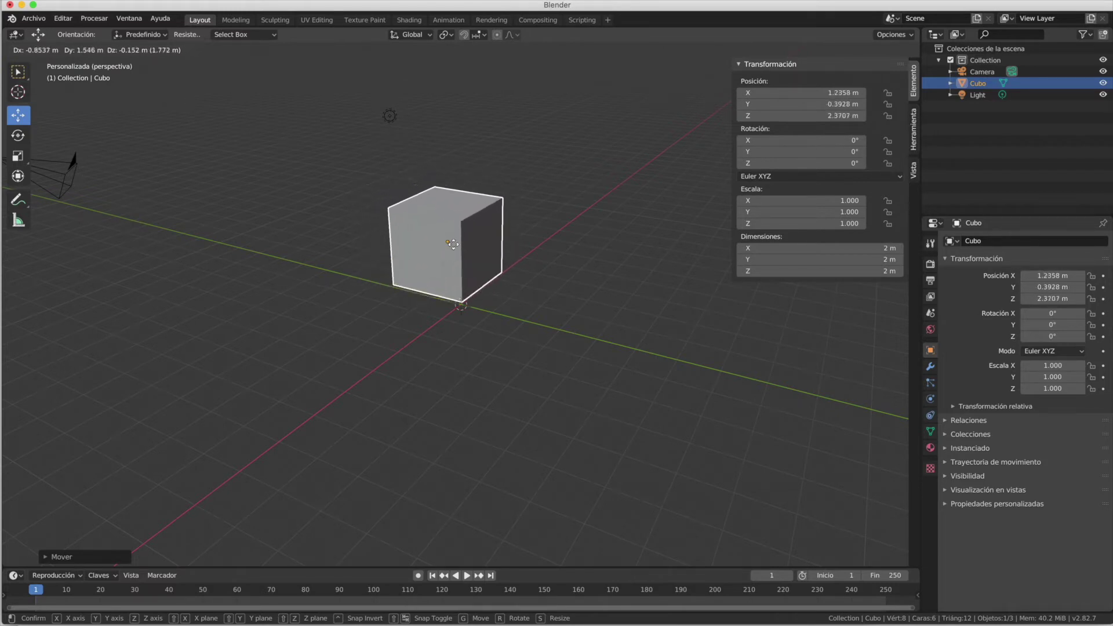
mouse_move(425, 231)
mouse_down()
mouse_move(475, 231)
mouse_move(421, 232)
mouse_up()
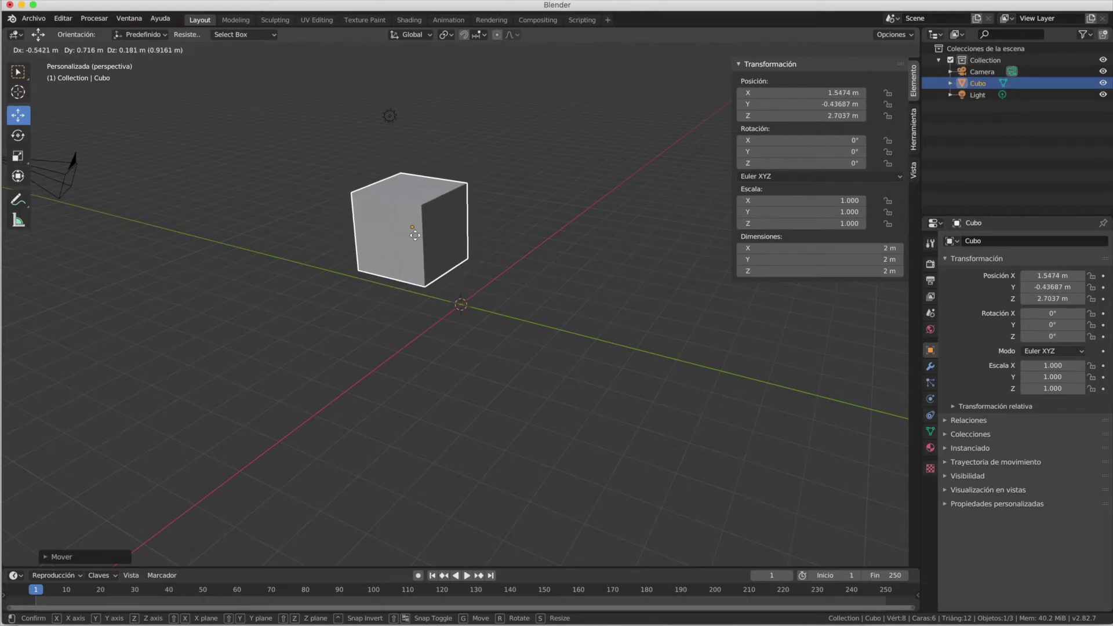
key(y)
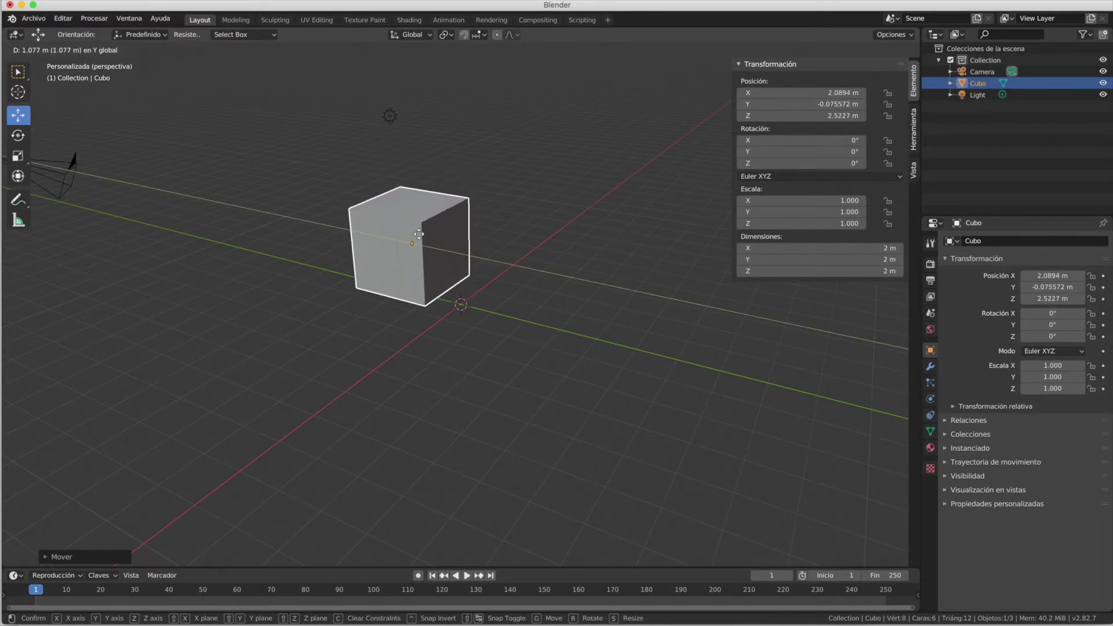
mouse_move(438, 240)
mouse_down()
mouse_move(600, 267)
mouse_move(284, 221)
mouse_move(597, 272)
mouse_move(341, 232)
mouse_move(468, 251)
mouse_move(430, 251)
mouse_up()
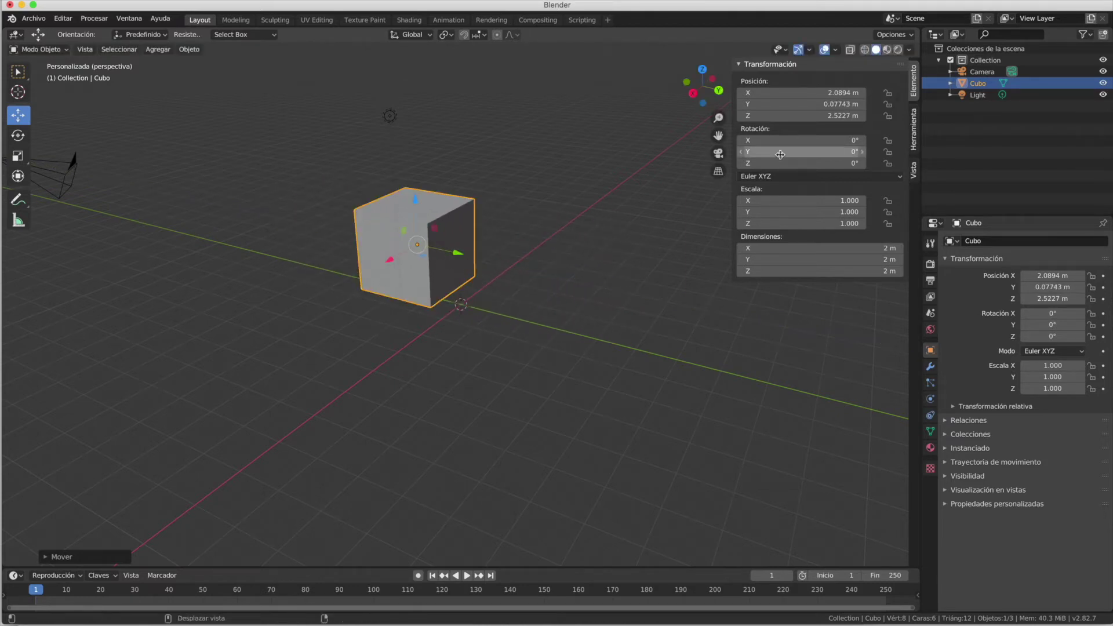
- Lock the cube's X and Z location and move it along Y to about -0.10 m
click(887, 93)
click(887, 115)
drag(417, 255, 410, 227)
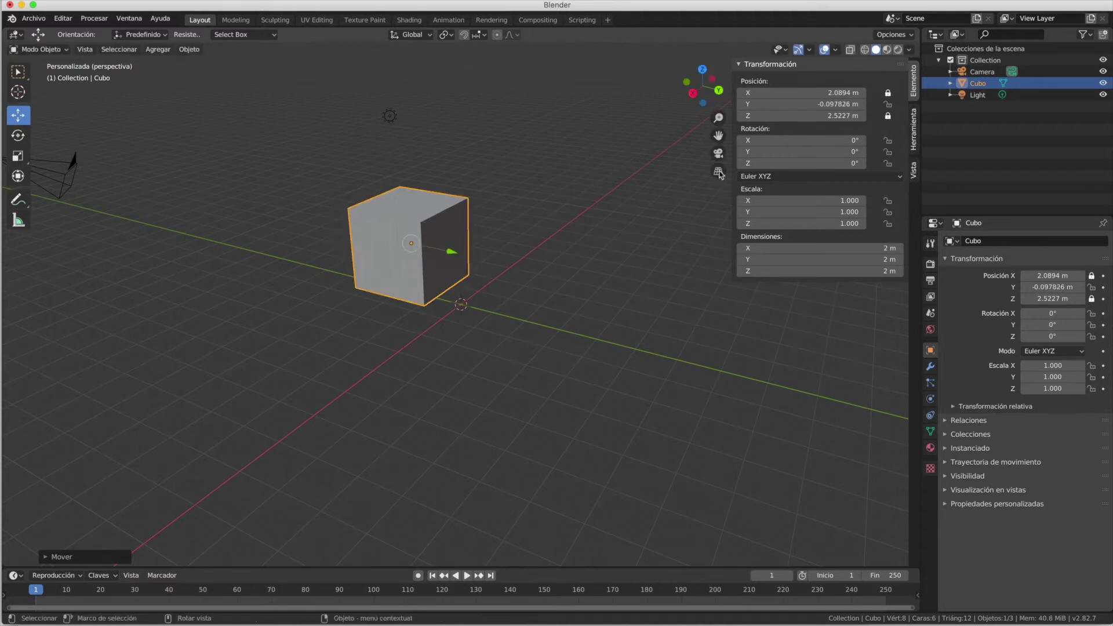
- Unlock the cube's X and Z location and move it up along the Z axis to about 3.67 m
click(888, 116)
click(888, 92)
drag(410, 251, 434, 201)
key(z)
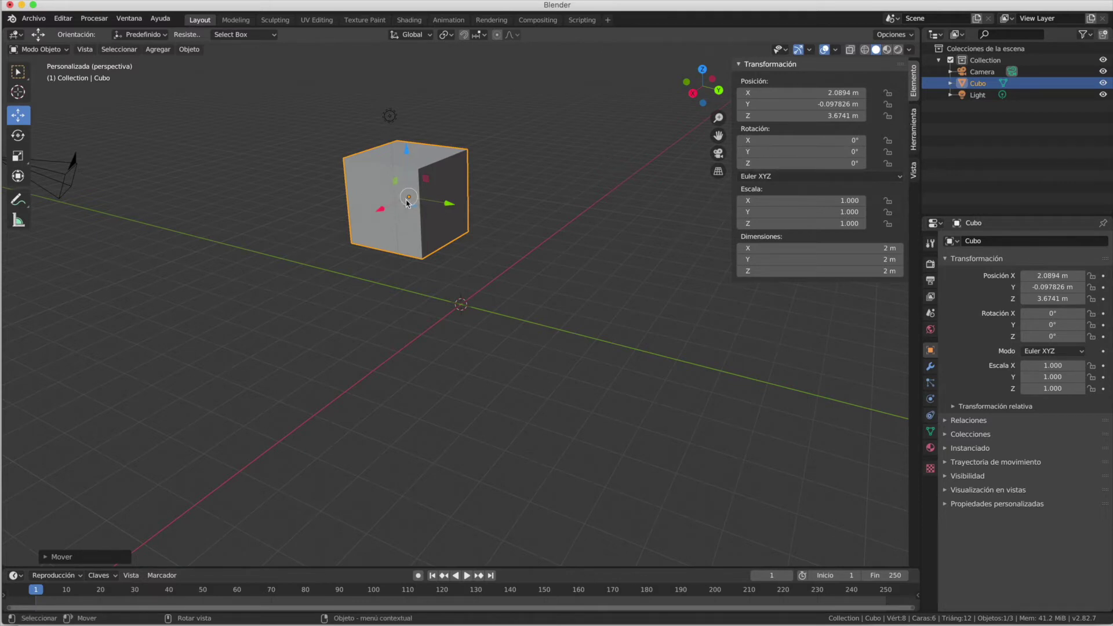
- Adjust the cube's rotation values to about X 3°, Y 4.6° and Z 7.4°
middle_drag(404, 221, 428, 212)
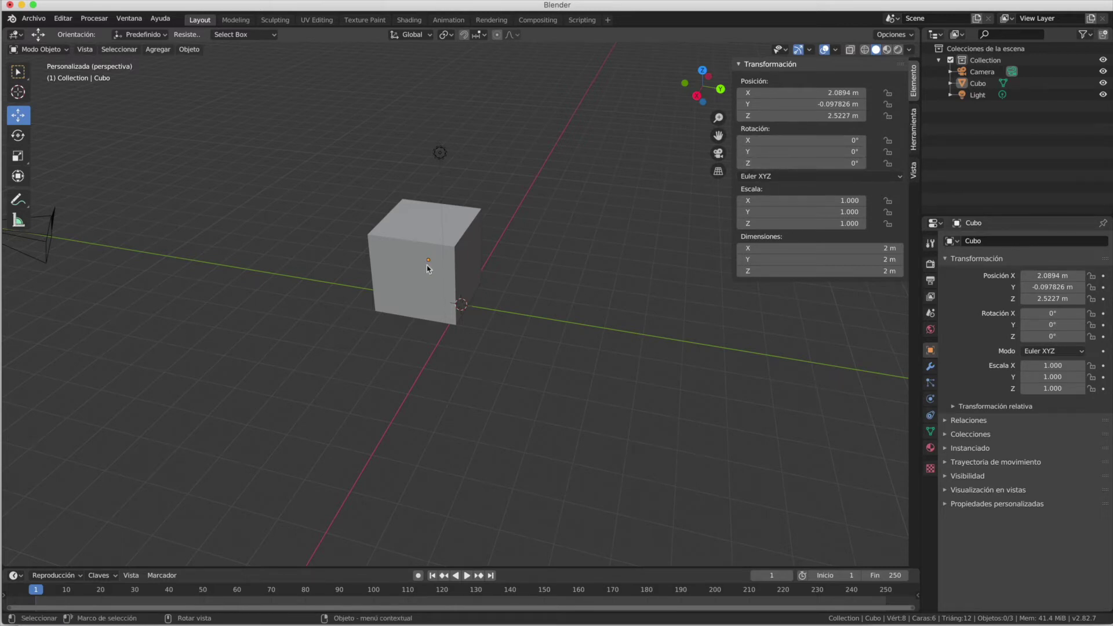
middle_drag(429, 265, 402, 263)
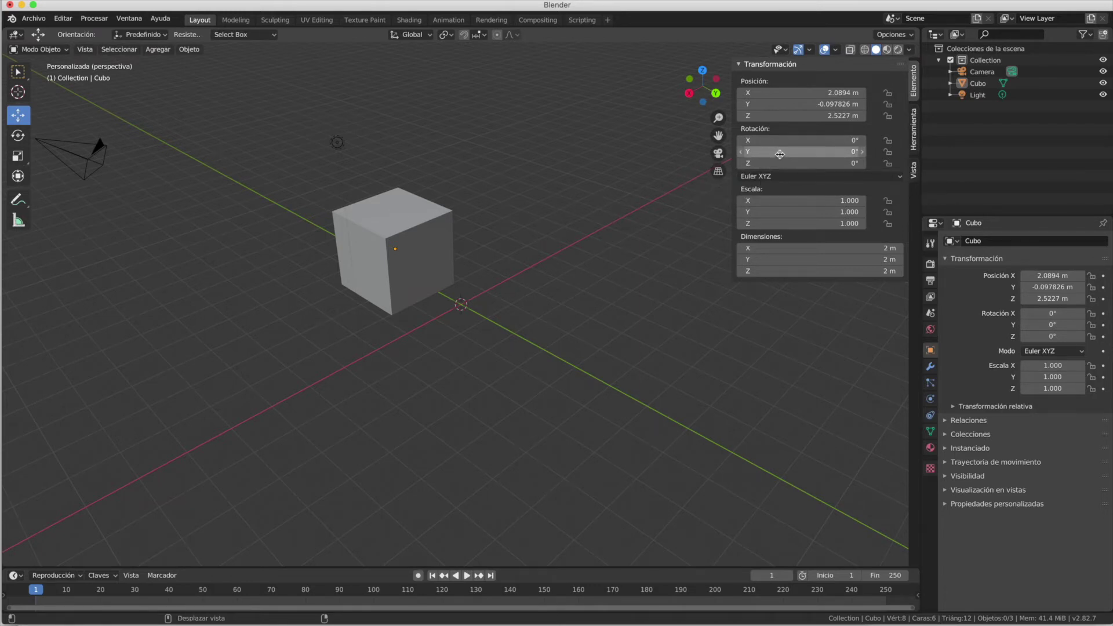
drag(779, 151, 750, 152)
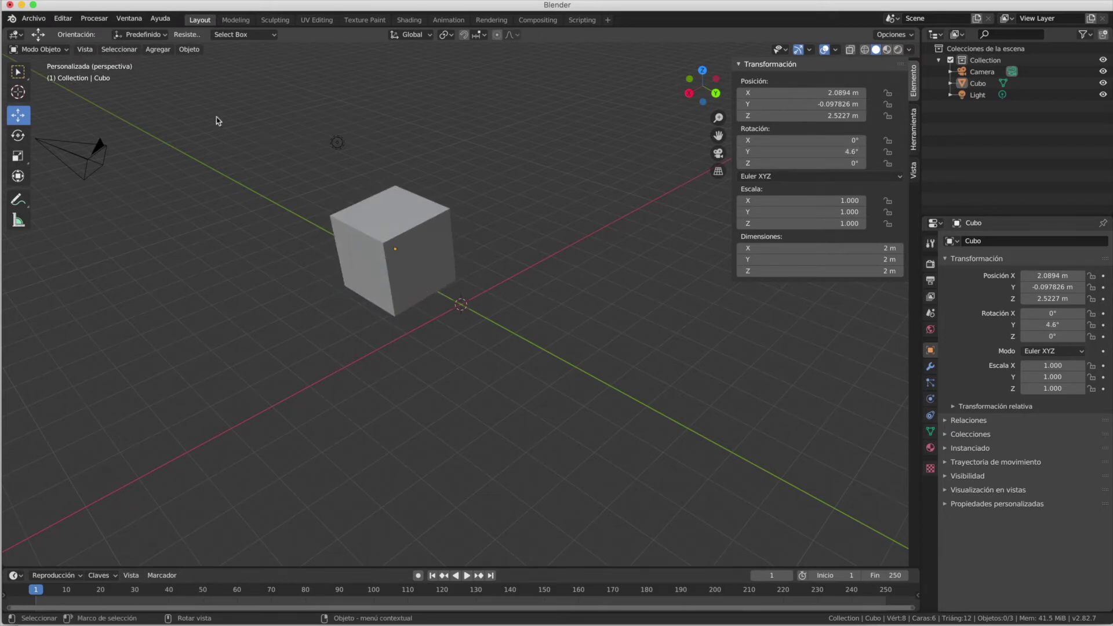
mouse_move(816, 143)
mouse_down()
mouse_move(857, 143)
mouse_move(820, 143)
mouse_up()
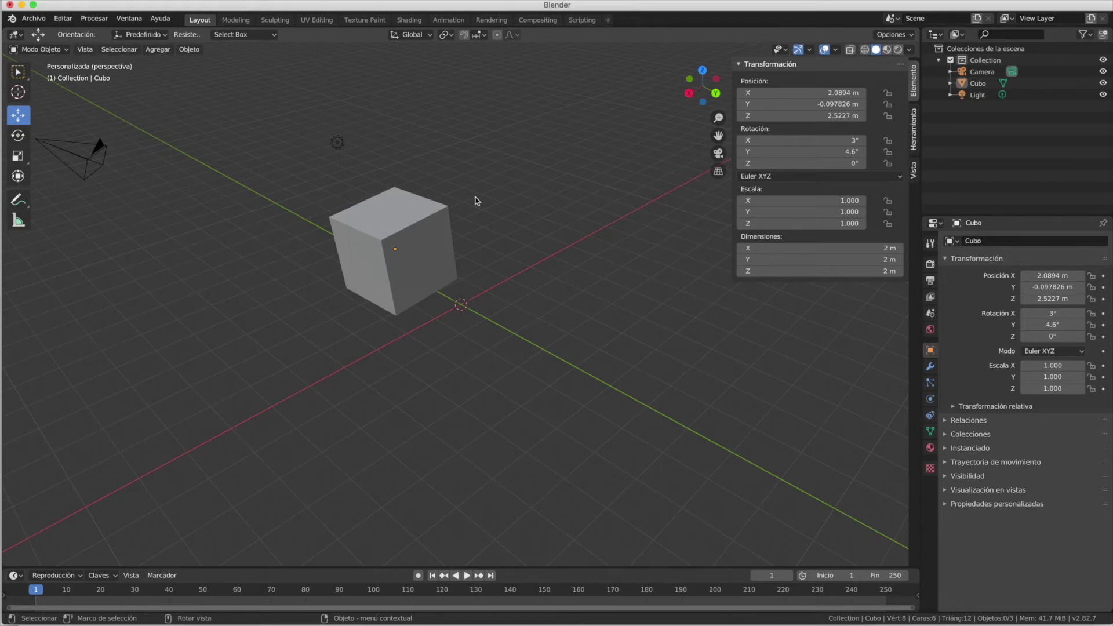
mouse_move(811, 163)
mouse_down()
mouse_move(773, 163)
mouse_move(819, 163)
mouse_up()
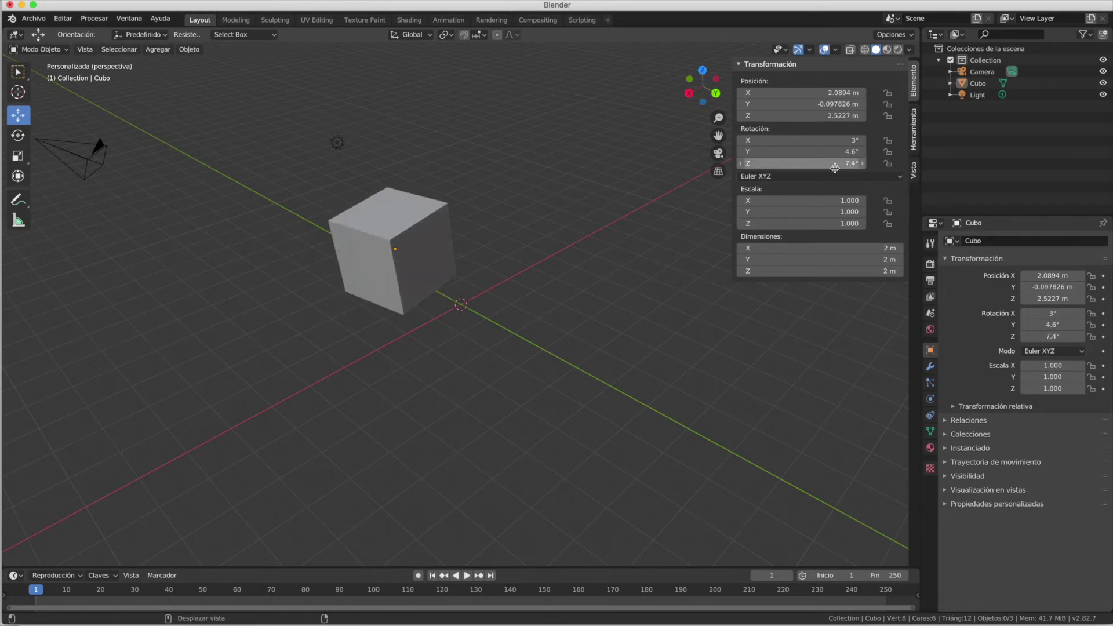
- Rotate the cube freely and around single axes with the Rotate tool to about X -71.4°, Y 11.4° and Z 13.7°
click(18, 139)
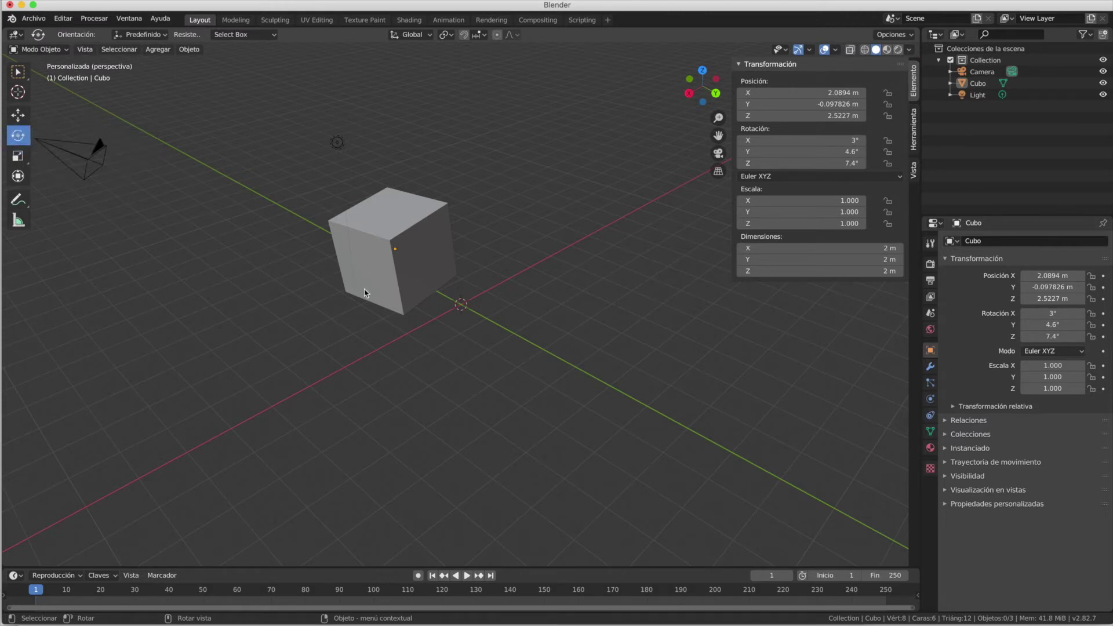
click(398, 279)
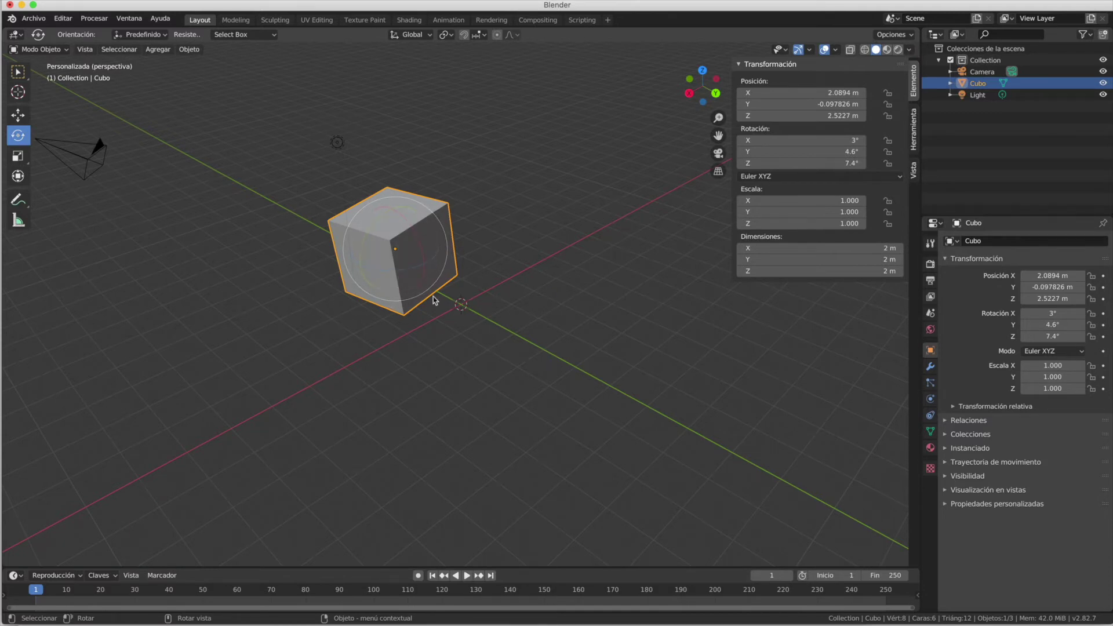
mouse_move(415, 273)
mouse_down()
mouse_move(430, 262)
mouse_move(424, 269)
mouse_move(456, 267)
mouse_move(414, 269)
mouse_up()
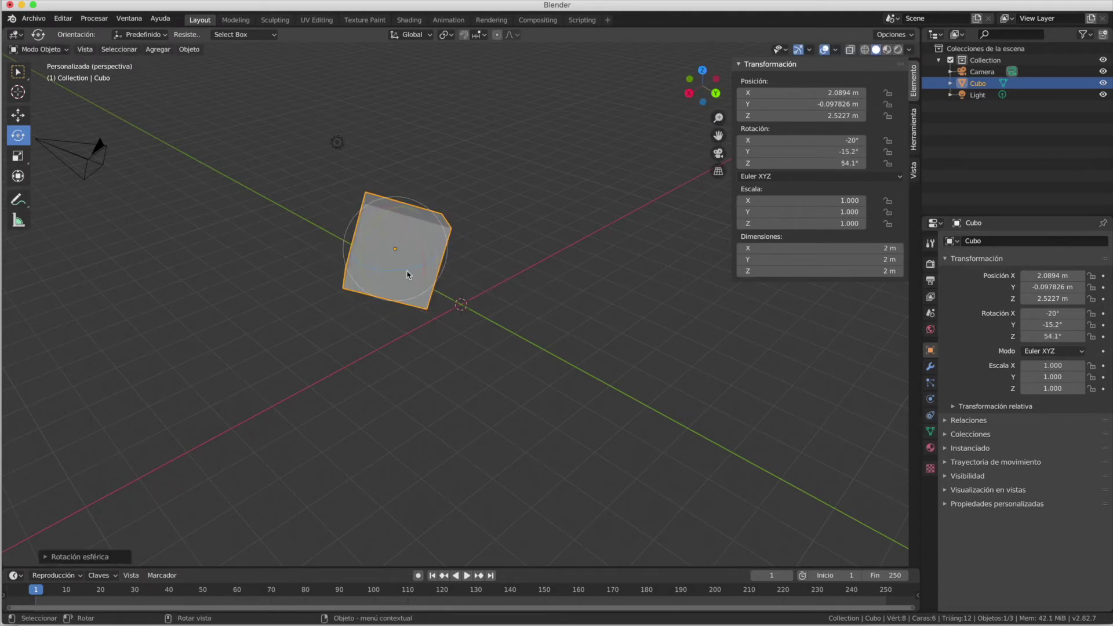
mouse_move(400, 275)
mouse_down()
mouse_move(429, 270)
mouse_move(441, 248)
mouse_move(431, 269)
mouse_move(360, 271)
mouse_move(352, 252)
mouse_move(388, 277)
mouse_move(439, 254)
mouse_move(429, 272)
mouse_move(400, 281)
mouse_move(355, 264)
mouse_move(383, 276)
mouse_move(432, 259)
mouse_move(398, 293)
mouse_up()
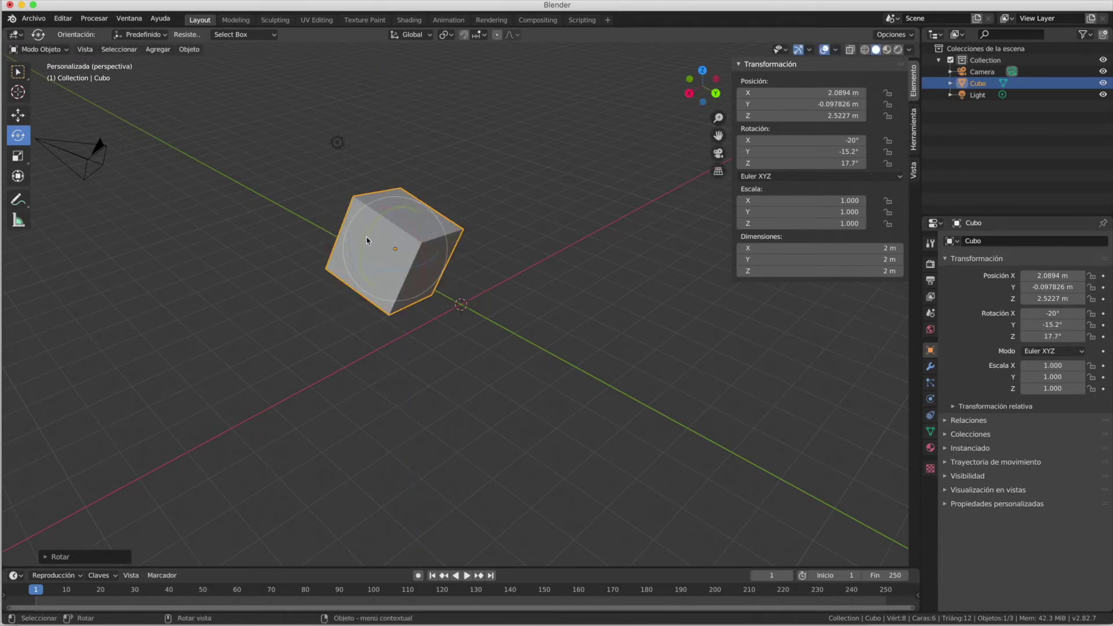
drag(369, 240, 331, 241)
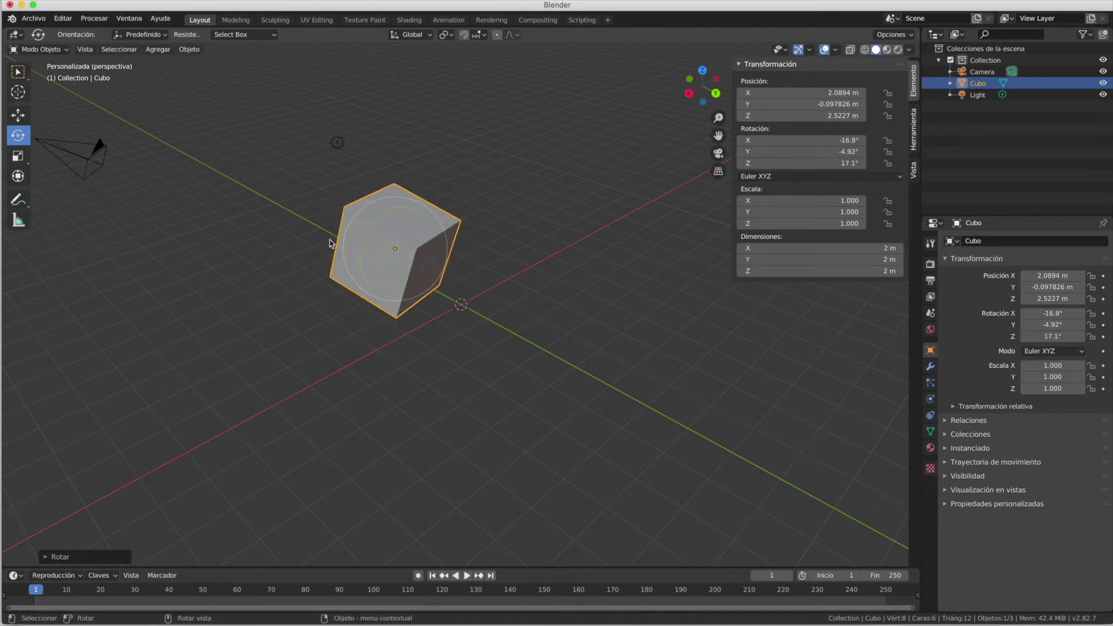
drag(416, 238, 427, 264)
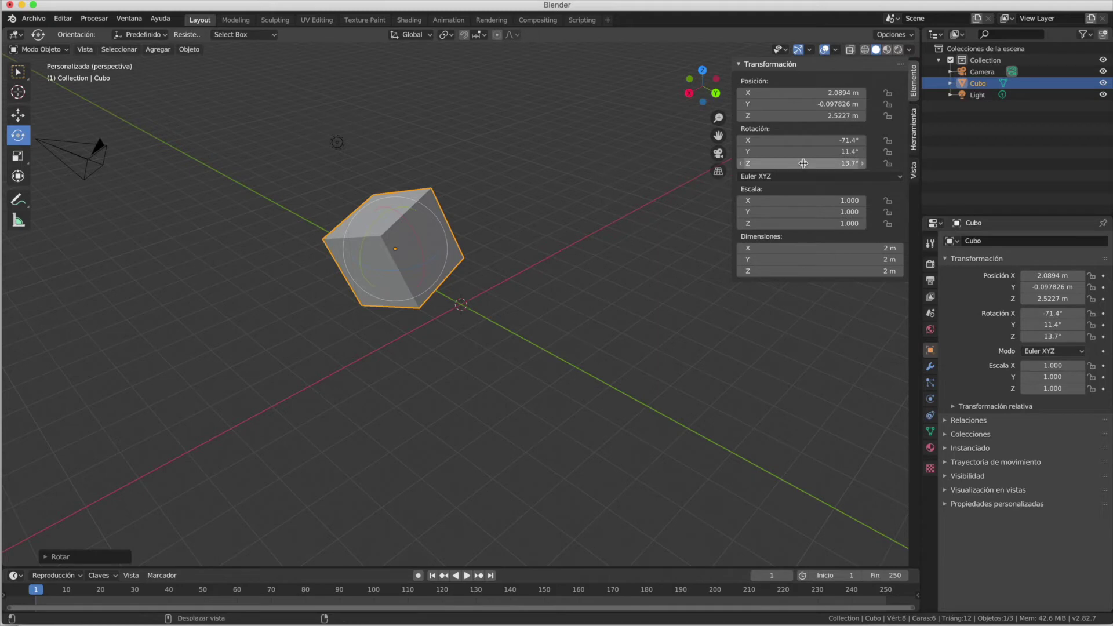
- Stretch the cube by changing its scale values to about 2.880 in X and 1.400 in Y
drag(811, 200, 840, 216)
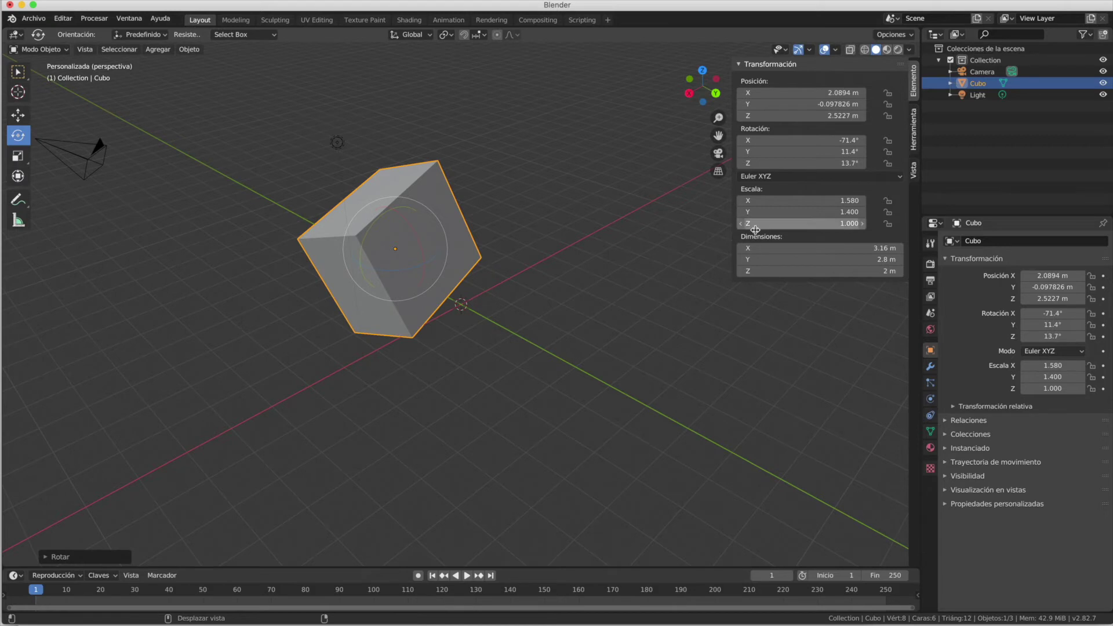
drag(782, 200, 868, 200)
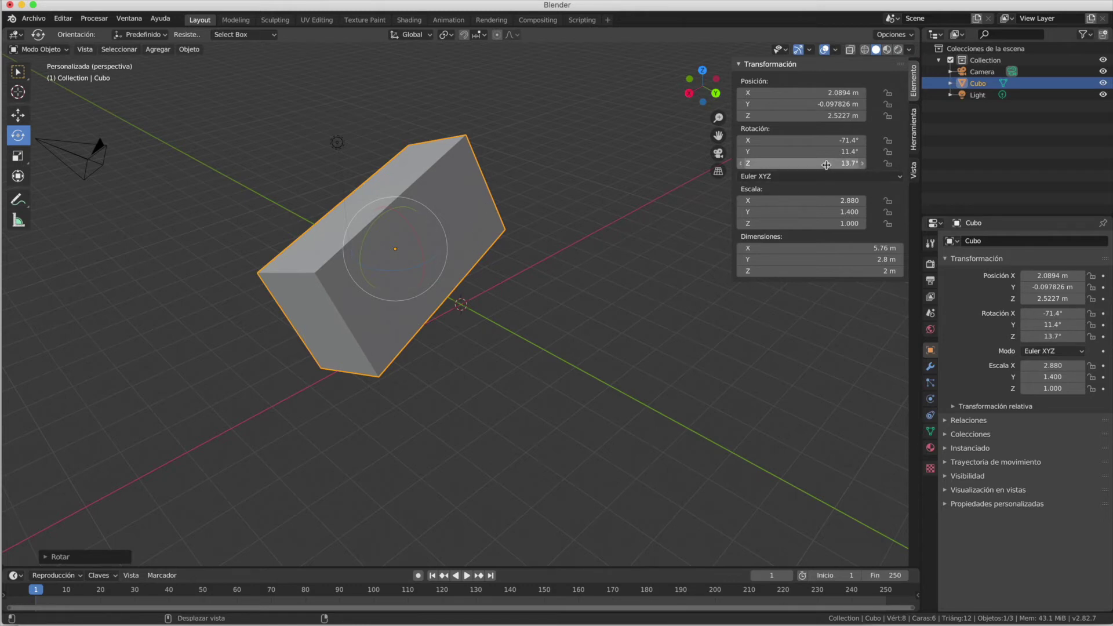
- Reset the cube's rotation to 0° on the X, Y and Z axes
click(829, 141)
key(ctrl+a)
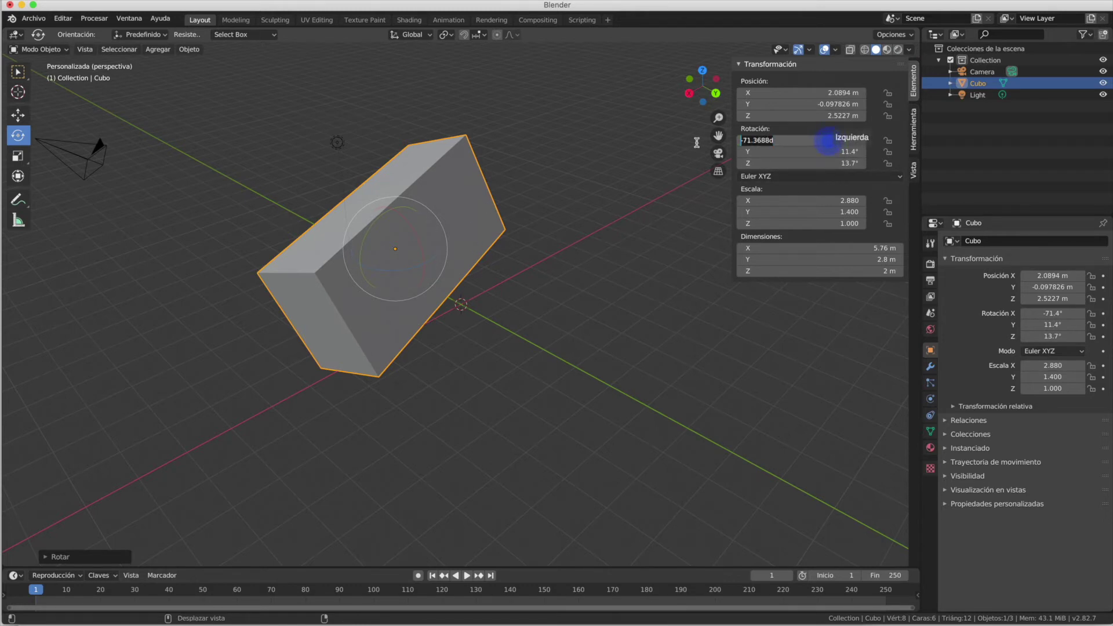
text(0)
key(Tab)
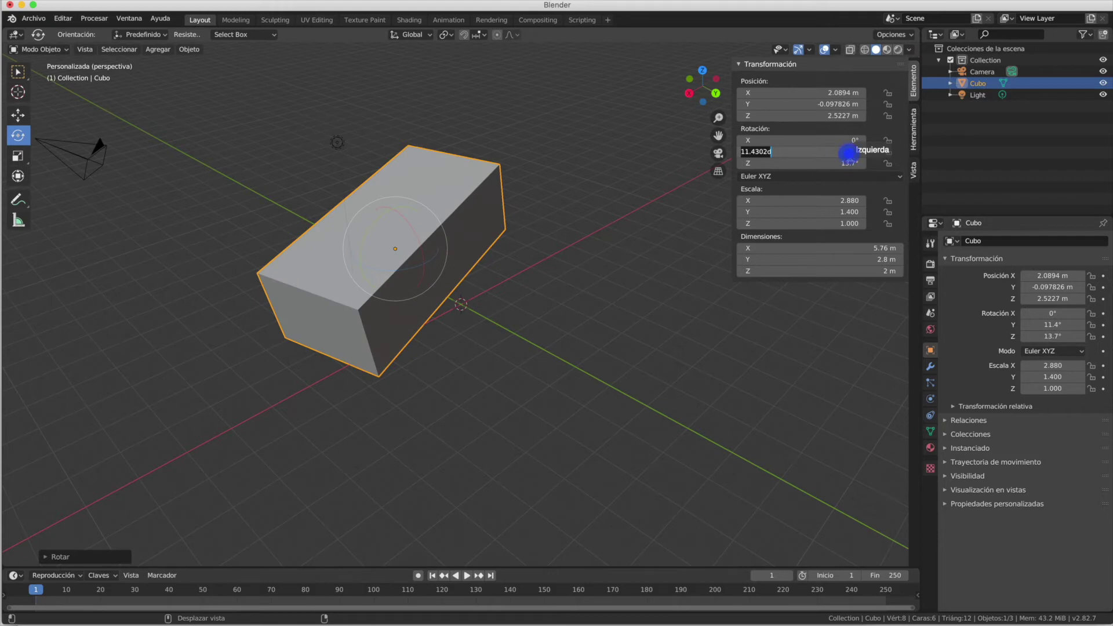
text(0)
click(823, 163)
text(0)
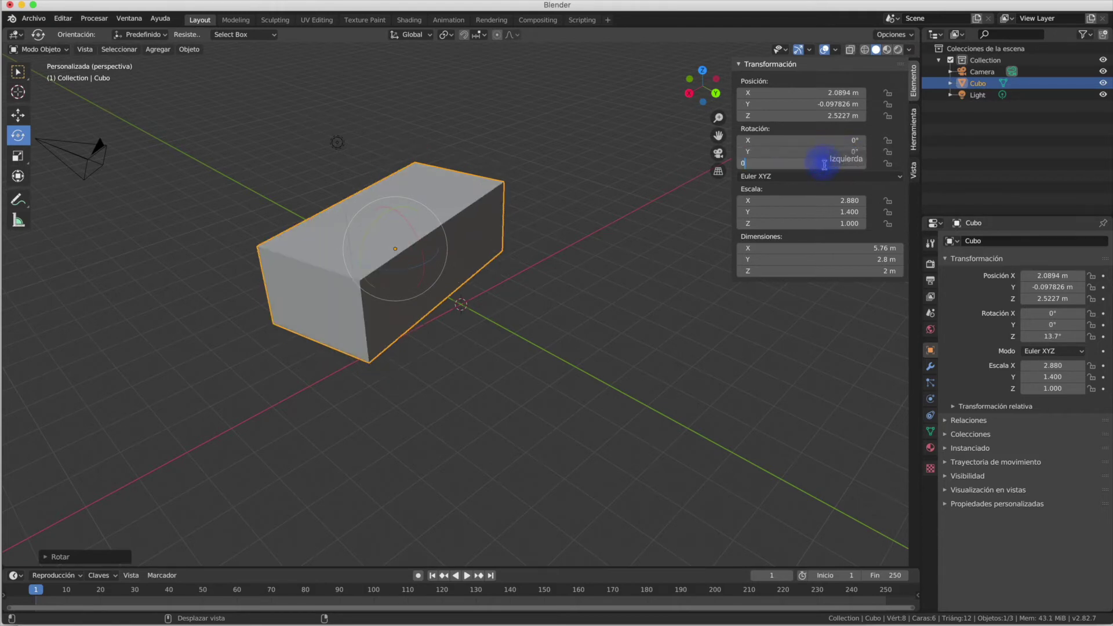
- Set the cube's location to 1 m on the X, Y and Z axes
double_click(822, 94)
text(1)
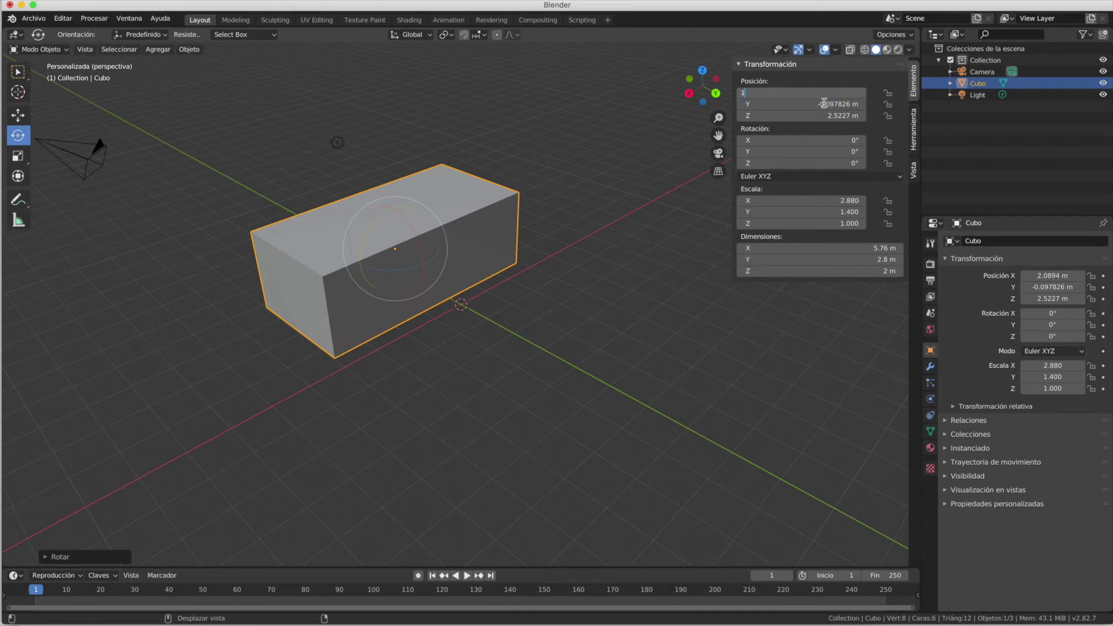
click(823, 104)
text(1)
click(833, 115)
text(1)
click(837, 203)
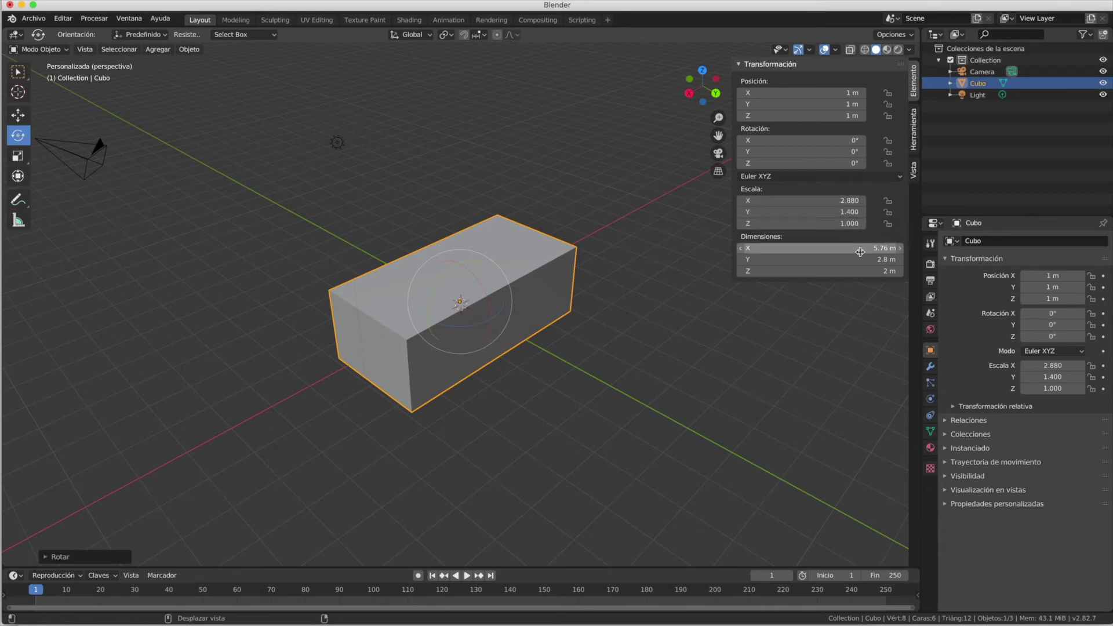
- Enlarge the cube by changing its scale values to about X 3.760, Y 3.720 and Z 2.580
drag(826, 202, 800, 203)
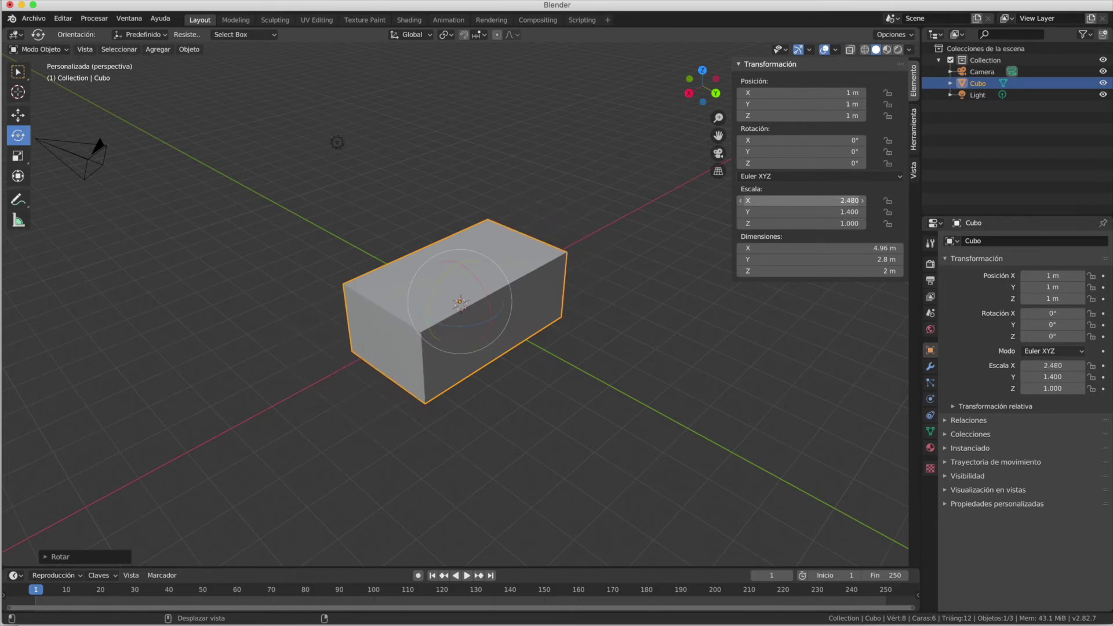
click(820, 212)
drag(817, 203, 840, 202)
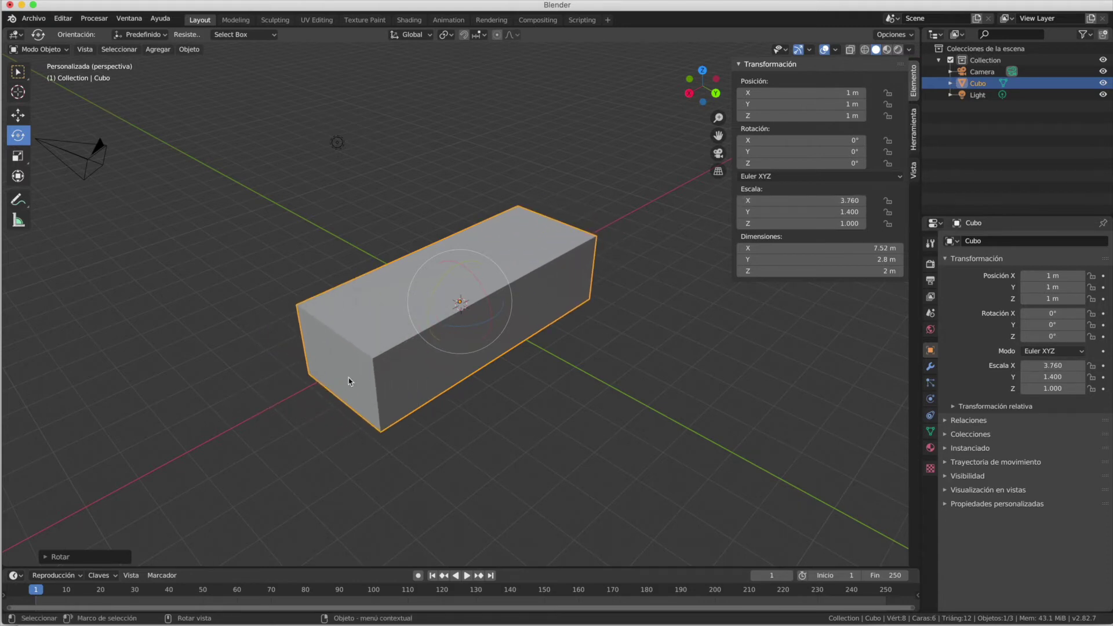
click(811, 212)
text(2.8)
key(Return)
drag(782, 212, 846, 224)
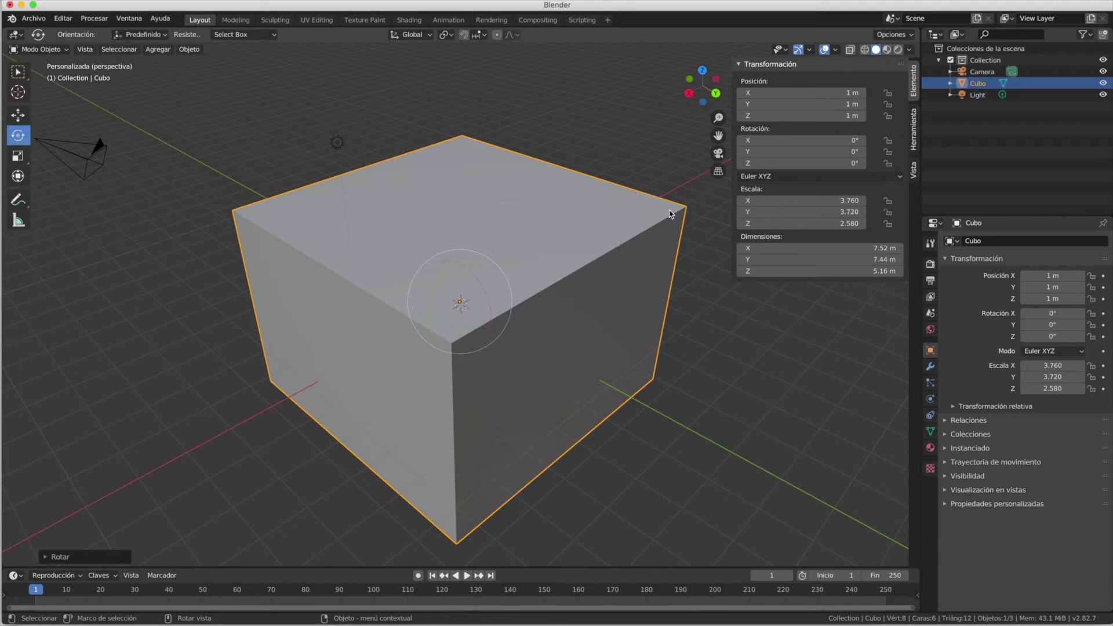
- Shrink the cube with the Scale tool's axis and plane handles to about X 2.539, Y 2.414 and Z 2.396
click(19, 155)
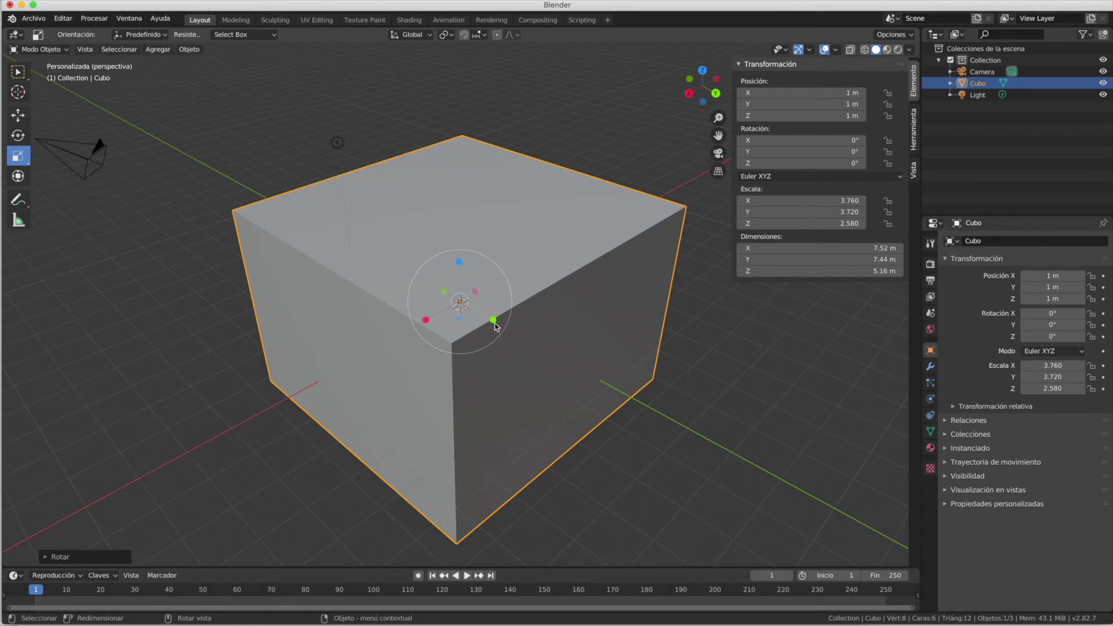
drag(493, 320, 441, 318)
drag(459, 262, 458, 270)
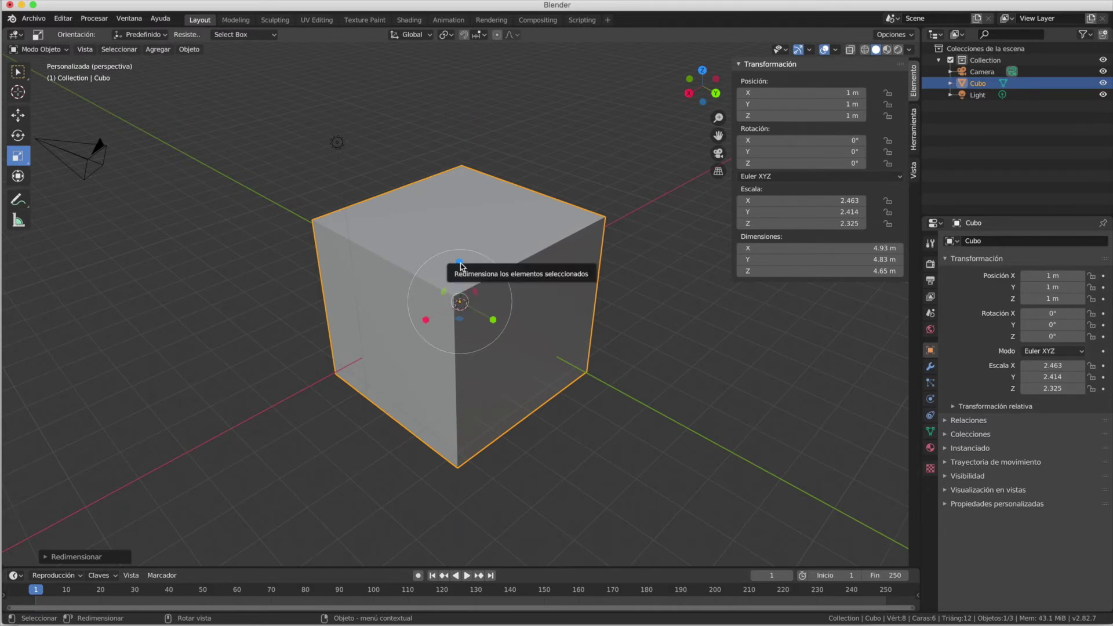
drag(444, 297, 454, 308)
- Resize the cube again with the Scale tool to about X 2.549, Y 2.148 and Z 2.406
middle_drag(496, 329, 450, 303)
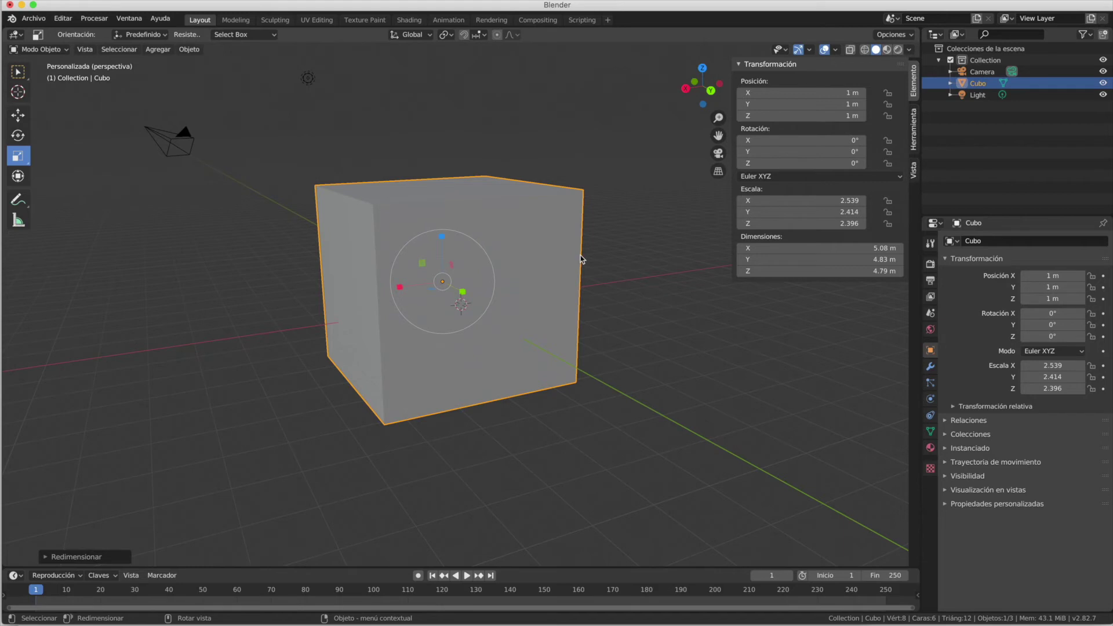
mouse_move(379, 293)
middle_down()
mouse_move(349, 308)
mouse_move(355, 284)
mouse_move(362, 305)
middle_up()
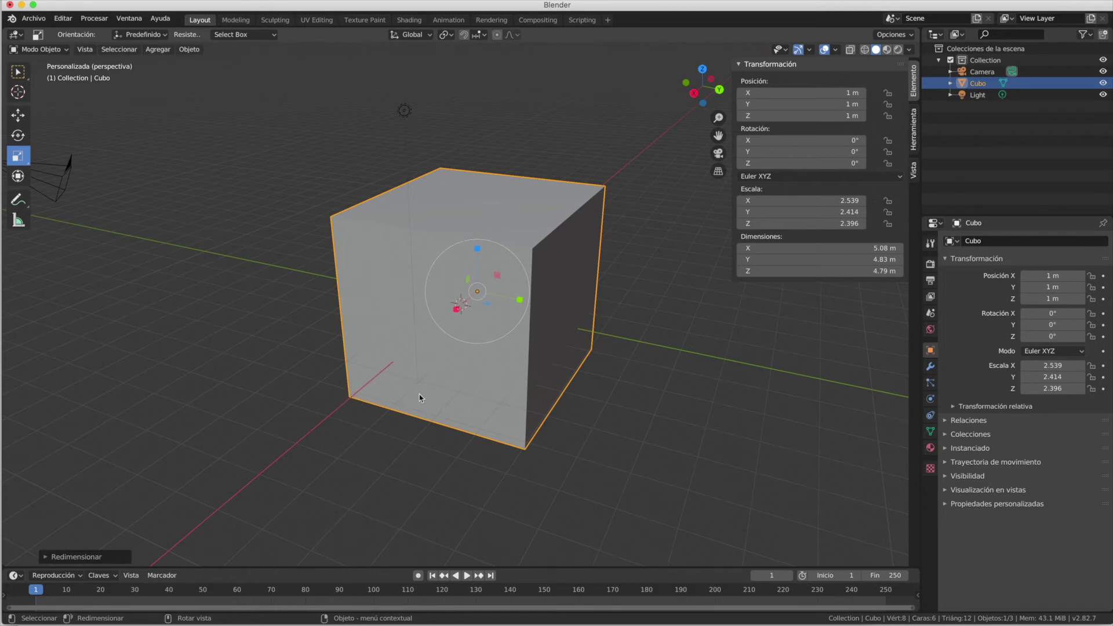
scroll(417, 398, left, 10)
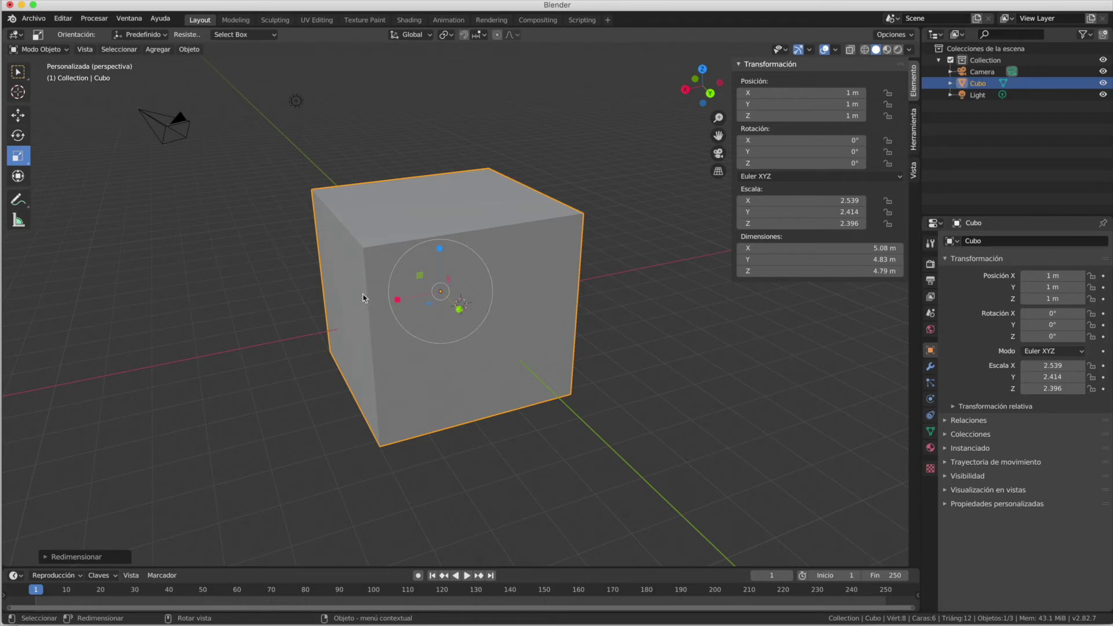
drag(429, 314, 425, 319)
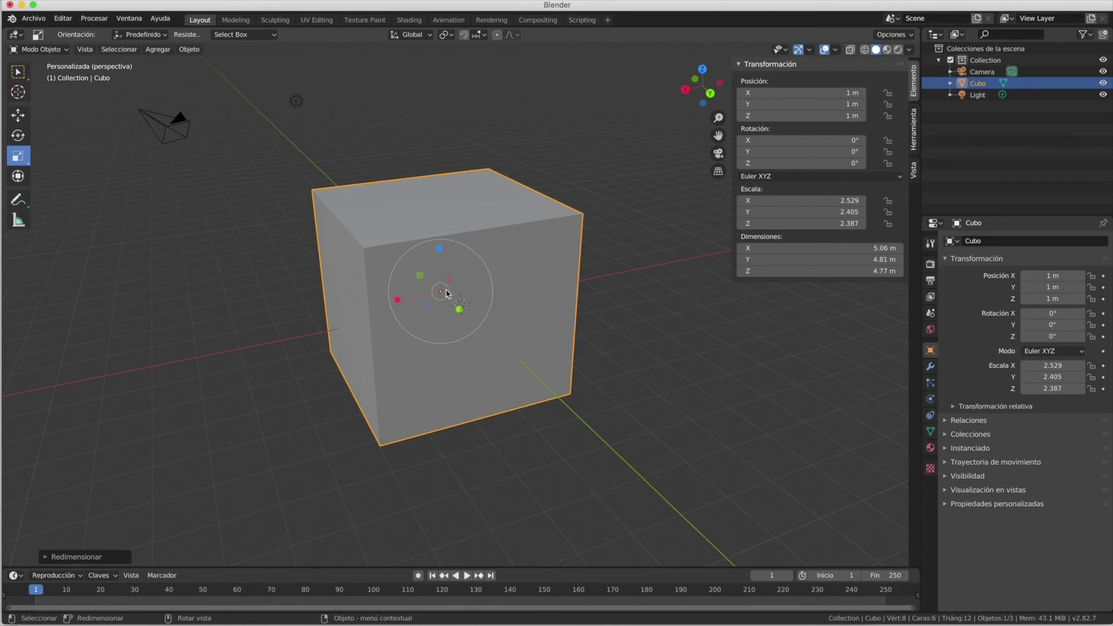
mouse_move(446, 294)
mouse_down()
mouse_move(522, 342)
mouse_move(440, 291)
mouse_move(438, 306)
mouse_up()
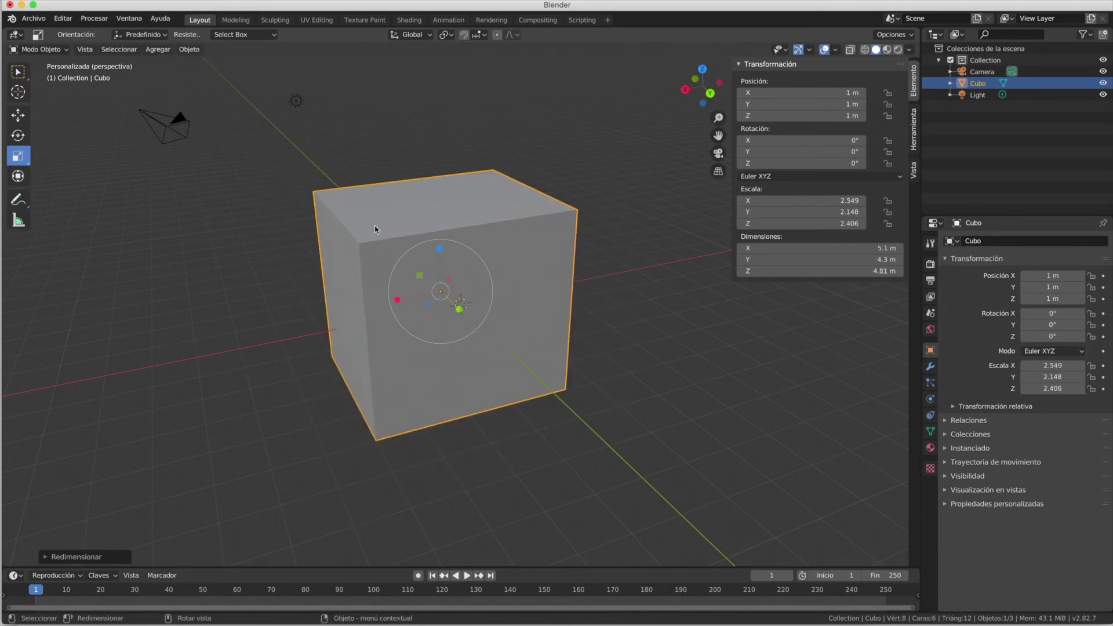
- Switch to the Scale Cage tool and resize the cube from a cage point to about X 2.041, Y 2.391 and Z 1.927
middle_drag(441, 256, 261, 220)
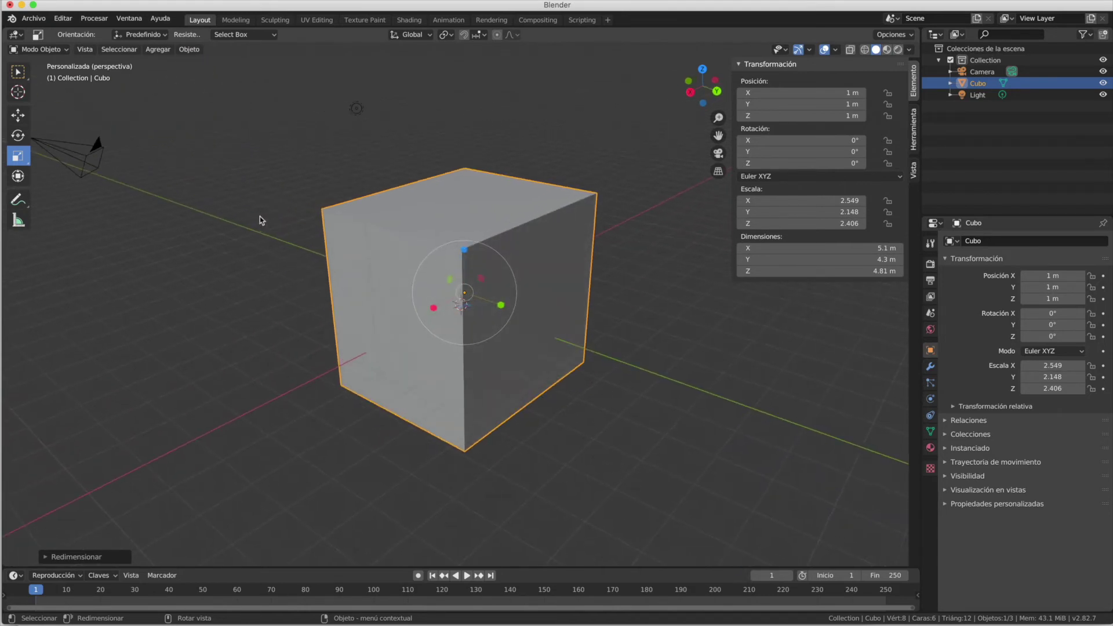
click(28, 164)
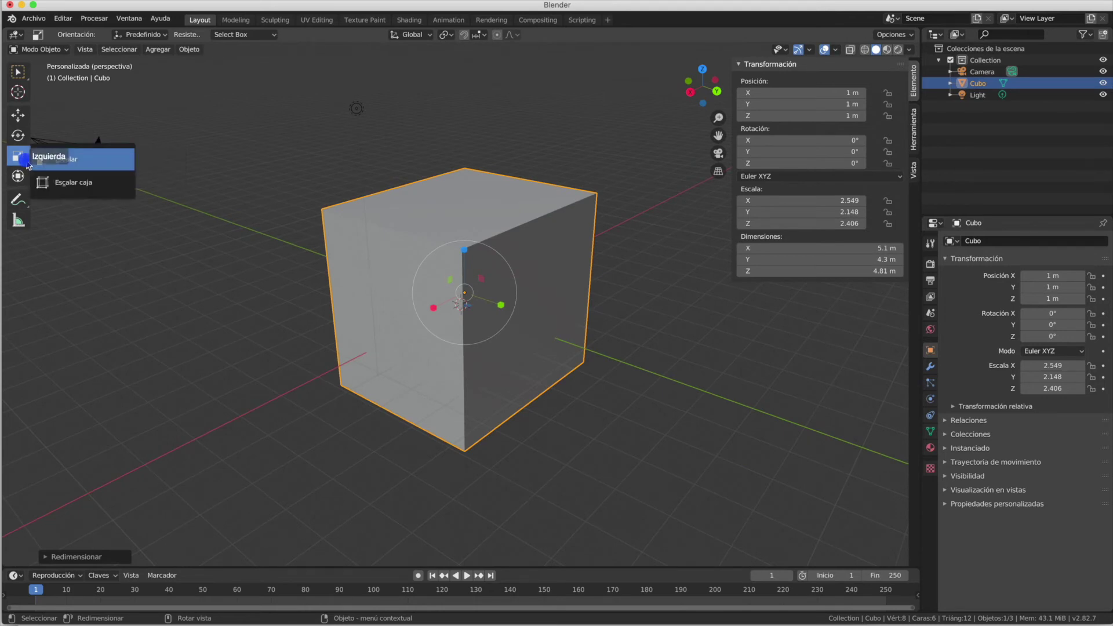
click(73, 183)
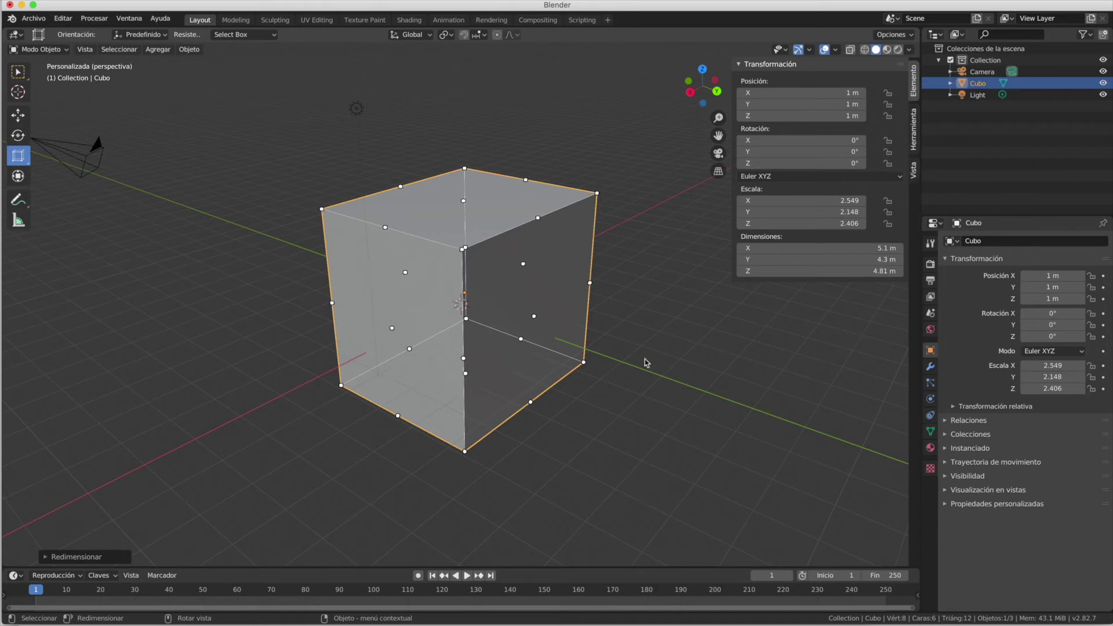
scroll(573, 375, left, 5)
scroll(573, 375, right, 2)
scroll(574, 374, right, 5)
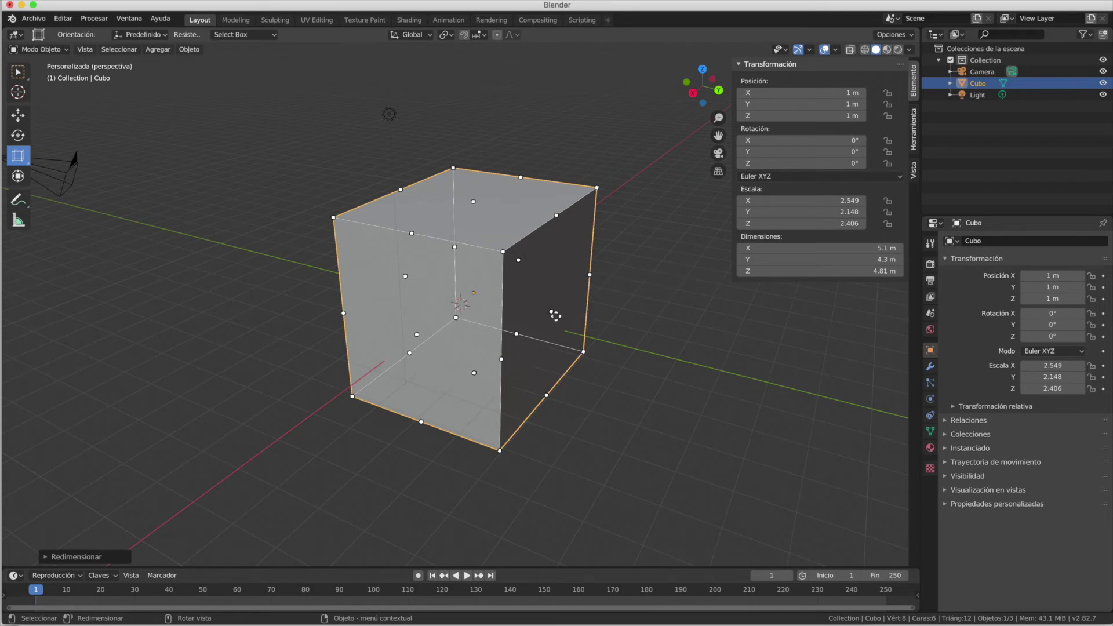
drag(555, 315, 611, 324)
- Shrink the cube from several edge and face points of the scale cage to about X 1.173, Y 1.460 and Z 1.212
scroll(600, 331, left, 10)
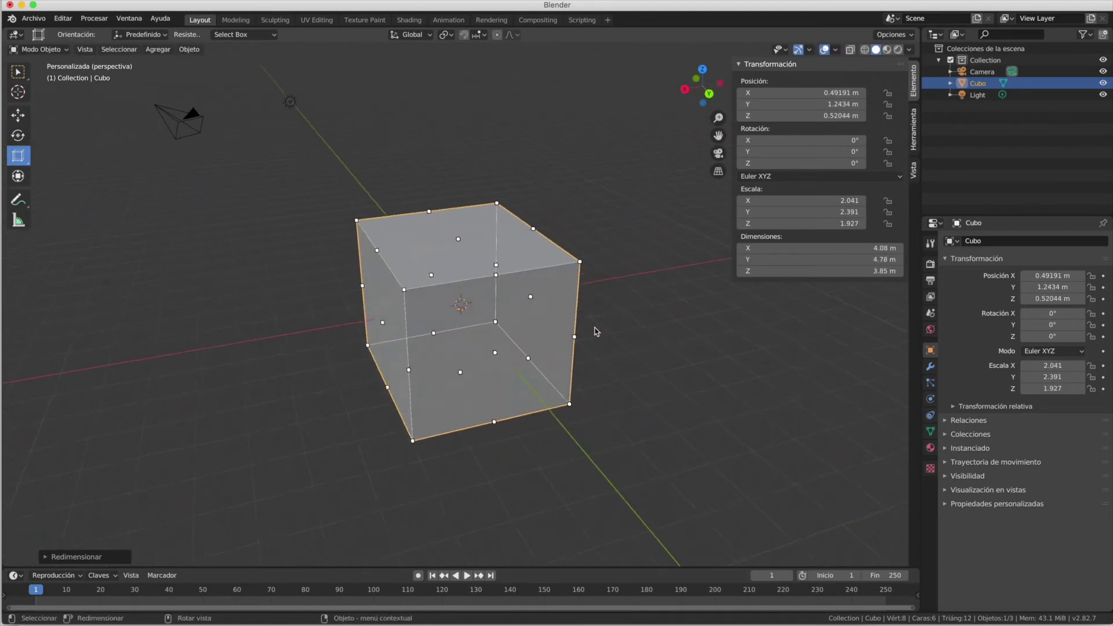
drag(577, 342, 574, 343)
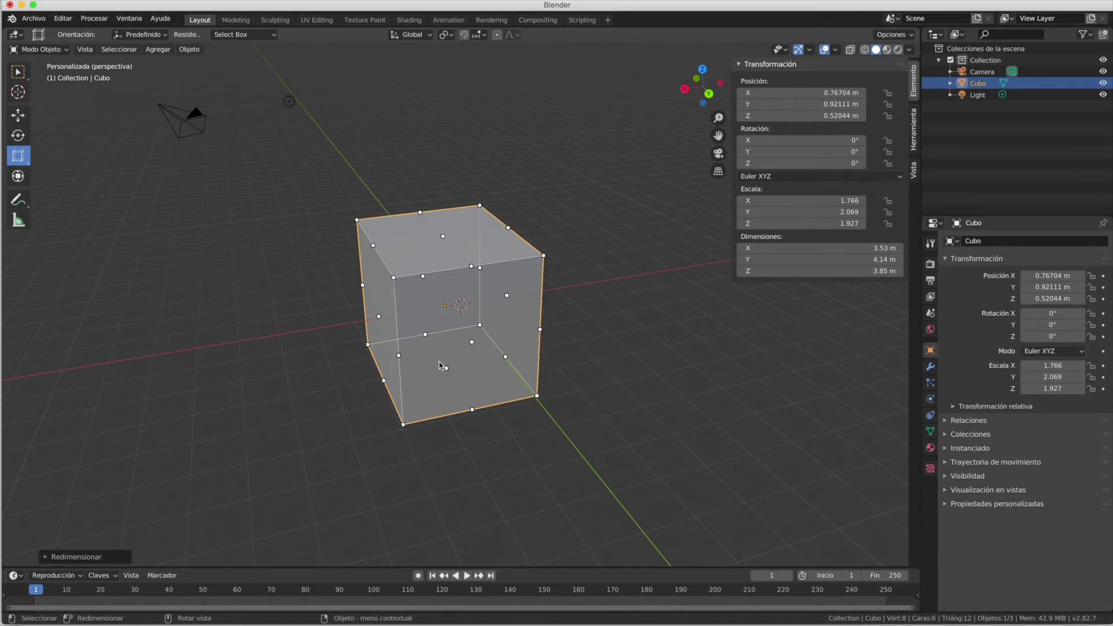
drag(398, 356, 407, 347)
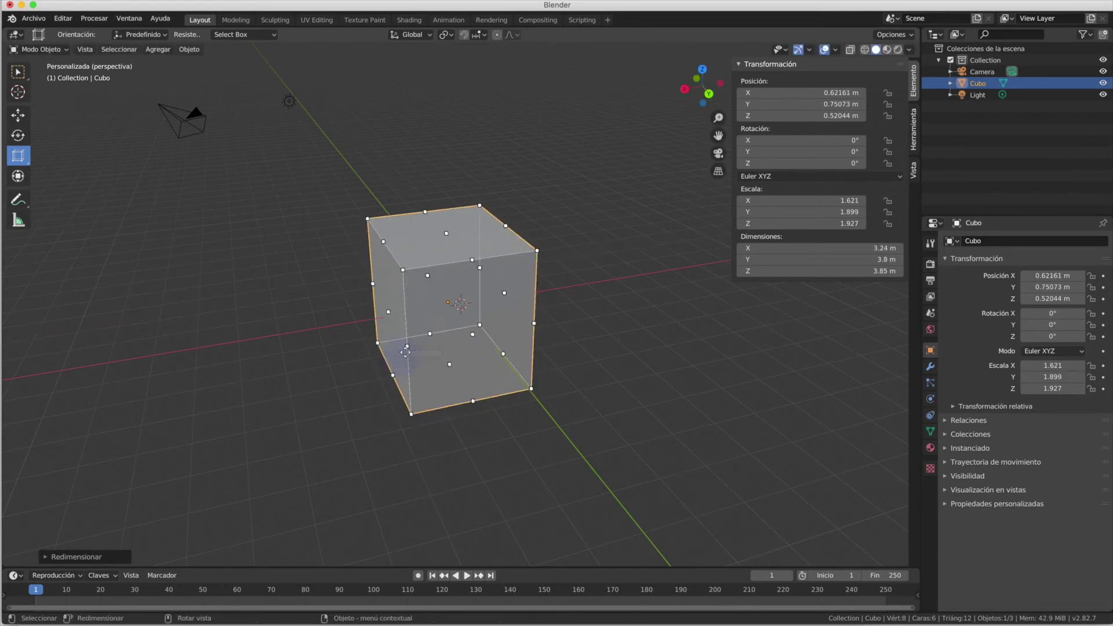
scroll(440, 318, right, 10)
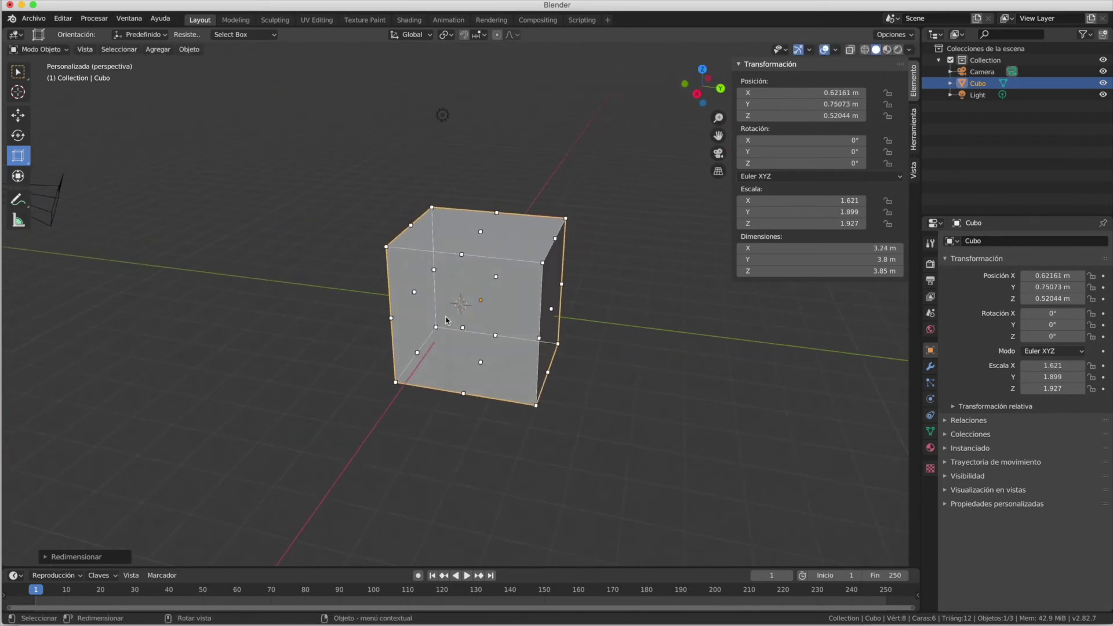
drag(482, 367, 485, 310)
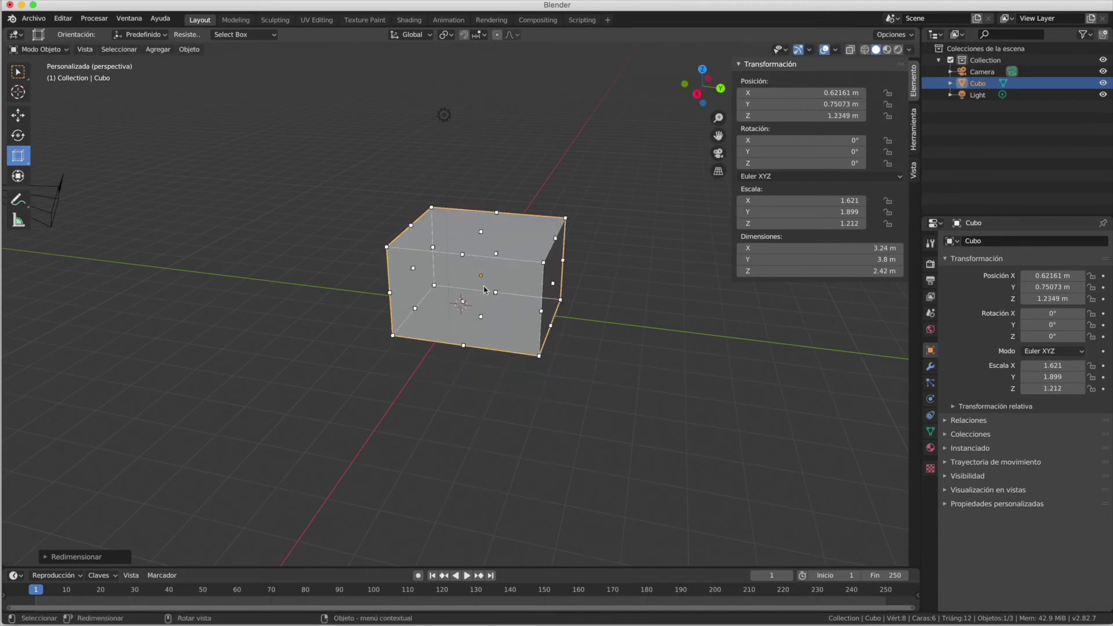
drag(558, 289, 531, 288)
drag(457, 307, 504, 299)
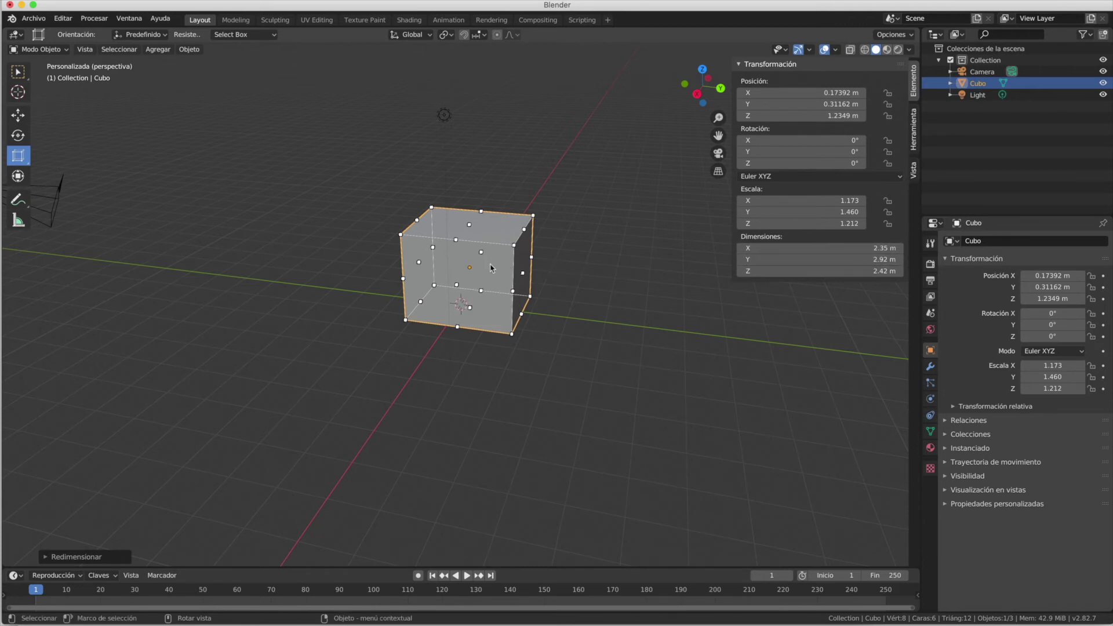
- Return to the selection tool and switch snapping during transformations on and off again
middle_drag(420, 278, 253, 192)
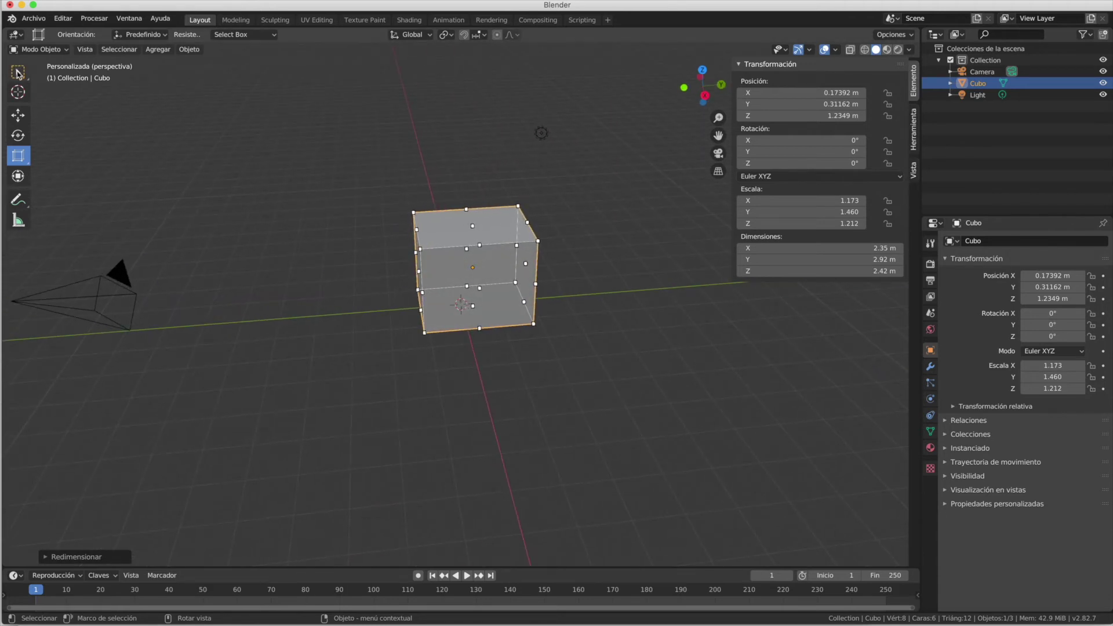
click(18, 72)
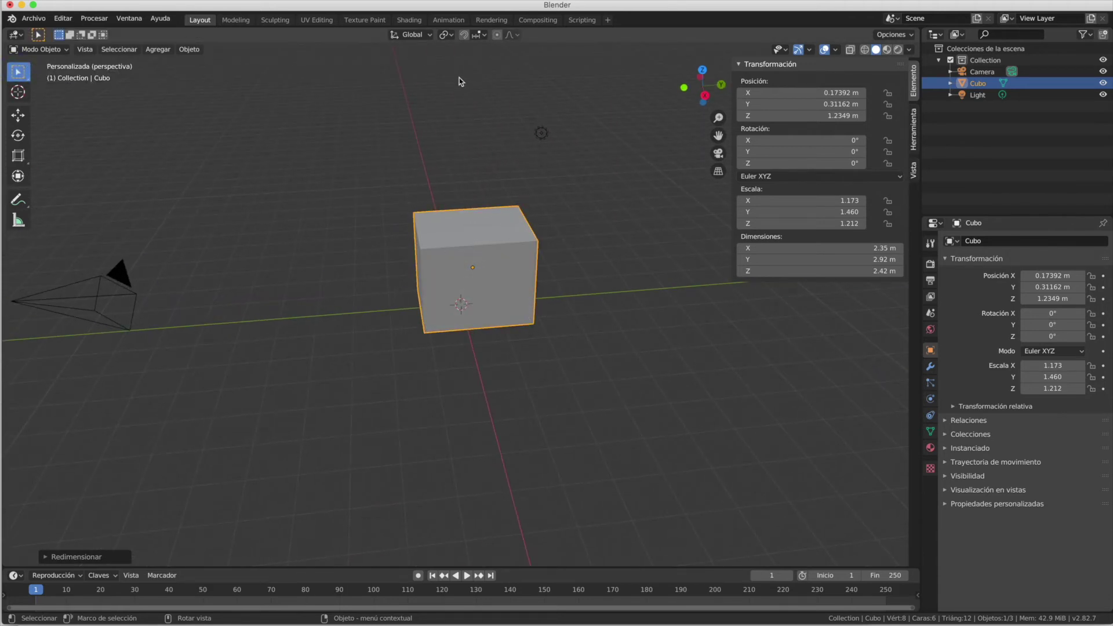
click(468, 38)
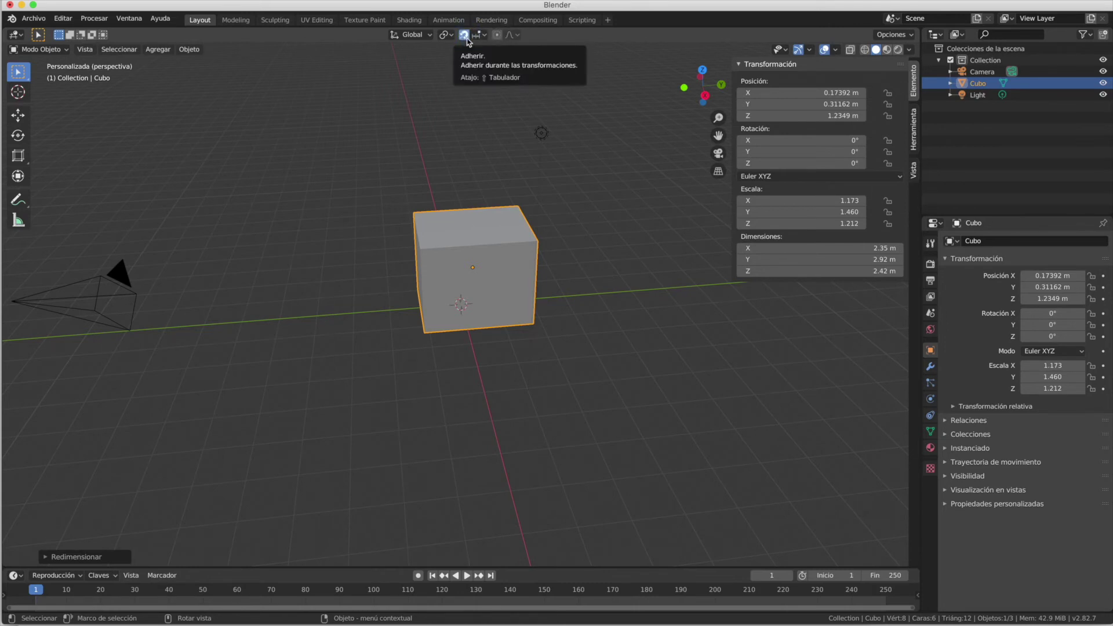
click(468, 37)
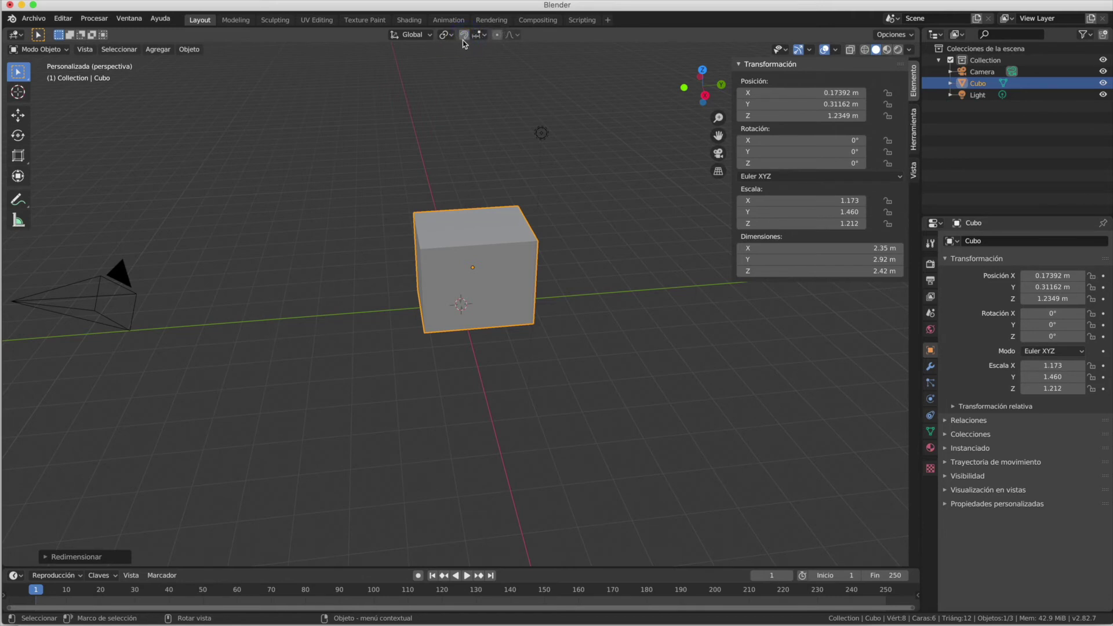
- Place the 3D cursor at several points around the cube with the Cursor tool, finishing at the cube's nearest bottom corner
click(18, 93)
click(407, 346)
click(526, 351)
click(566, 340)
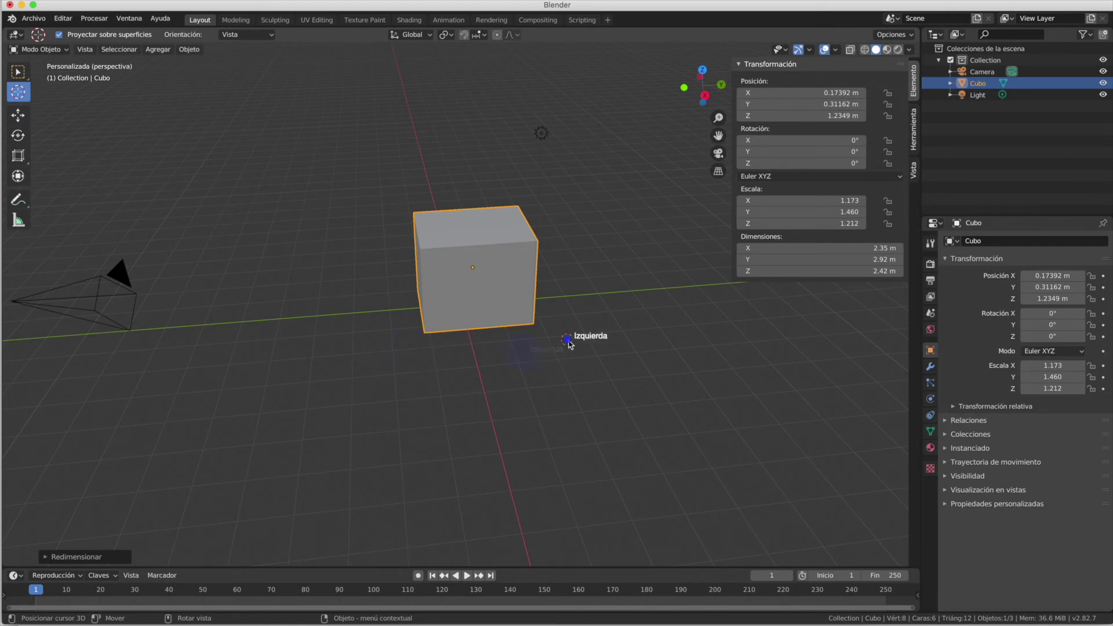
click(415, 352)
click(373, 326)
click(444, 348)
click(558, 354)
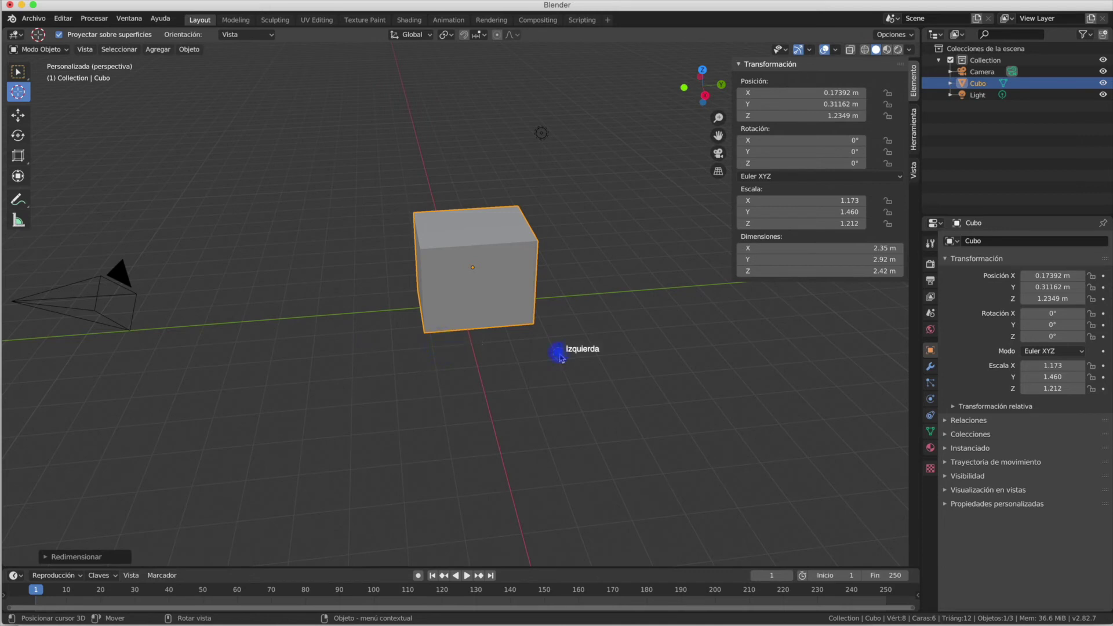
click(423, 346)
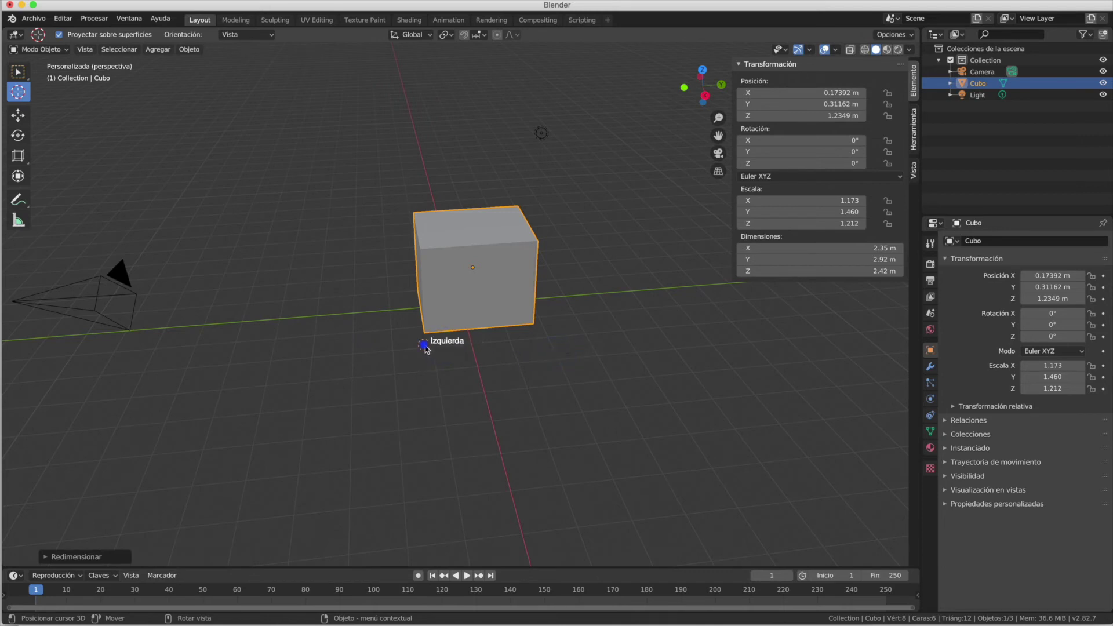
scroll(467, 349, up, 5)
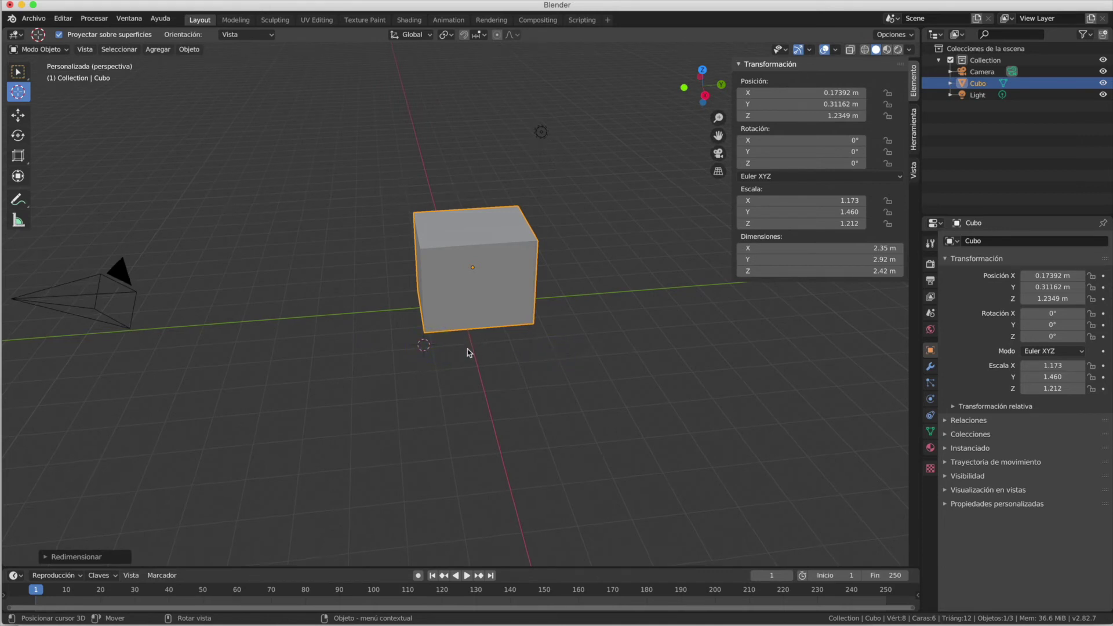
scroll(468, 349, right, 5)
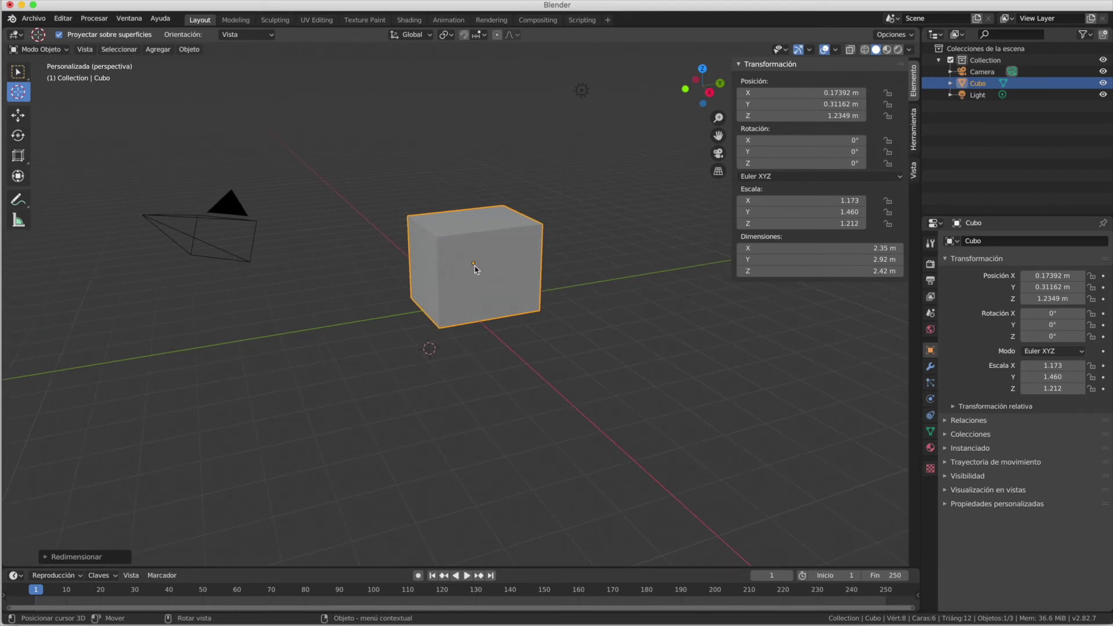
click(439, 331)
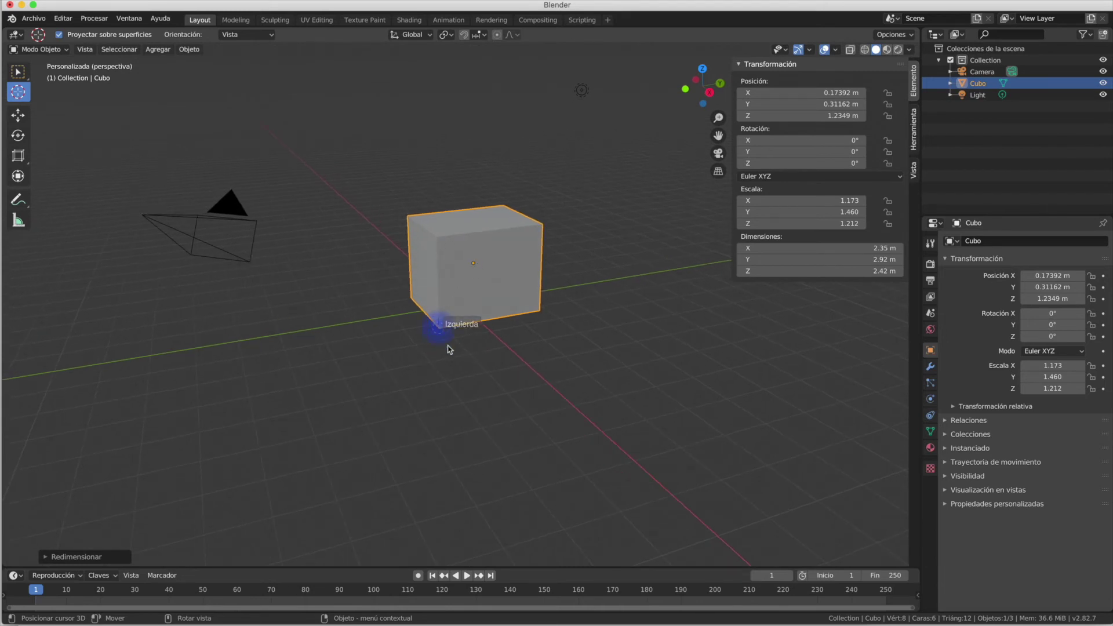
- Examine from several angles and up close how the 3D cursor sits against the cube's nearest bottom corner
scroll(469, 336, left, 3)
scroll(468, 339, left, 6)
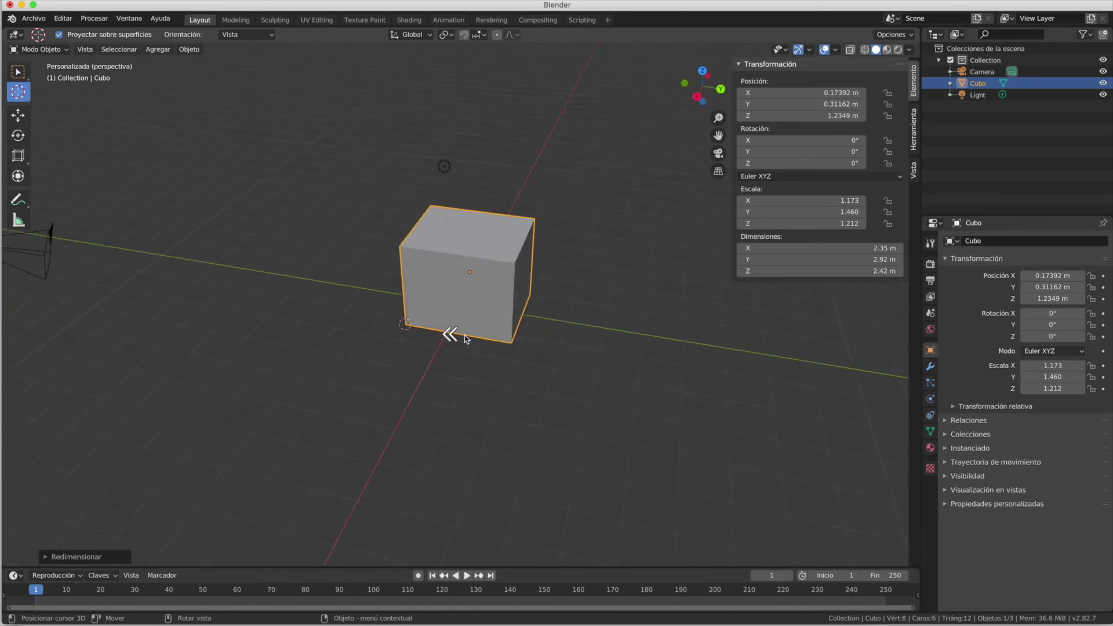
scroll(468, 339, right, 2)
scroll(468, 339, right, 8)
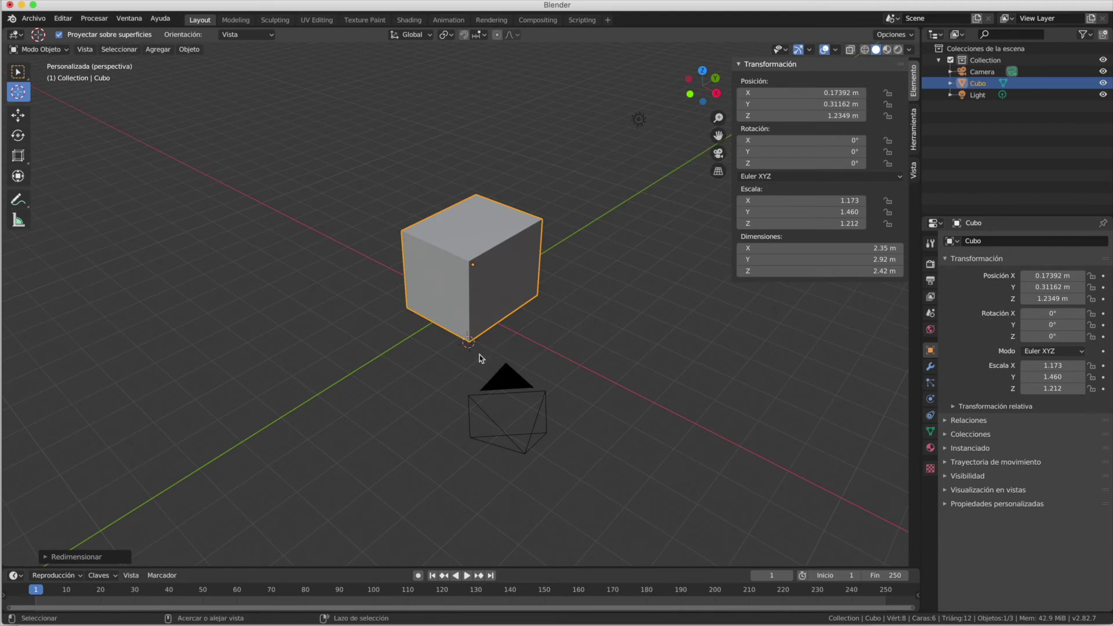
scroll(478, 355, up, 4)
scroll(479, 357, up, 2)
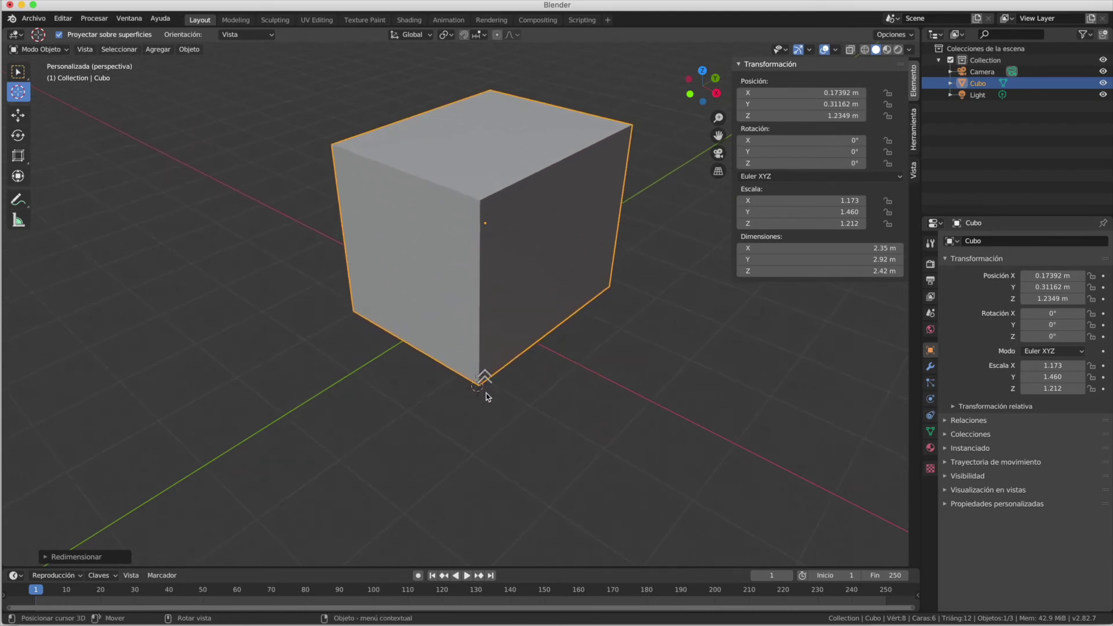
scroll(489, 393, up, 3)
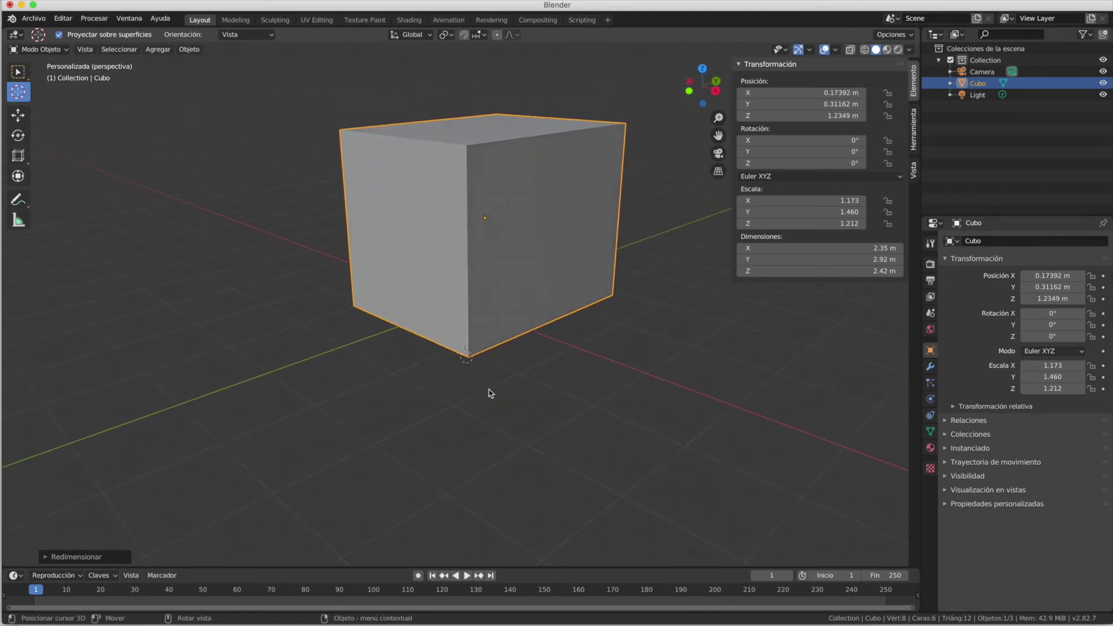
drag(718, 135, 719, 166)
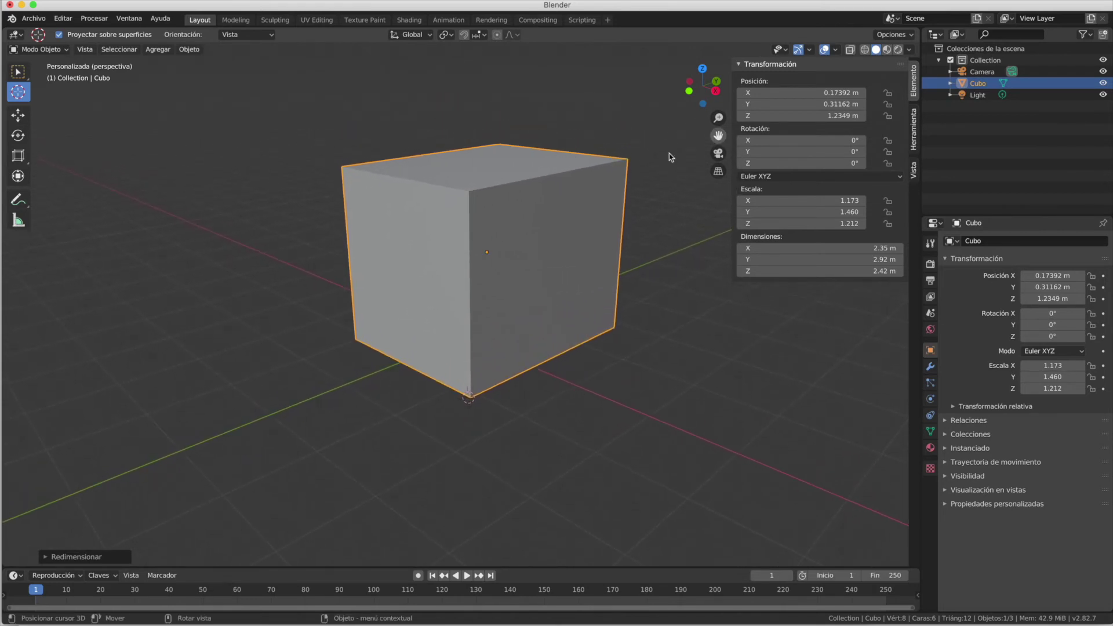
scroll(455, 261, up, 5)
scroll(455, 262, right, 1)
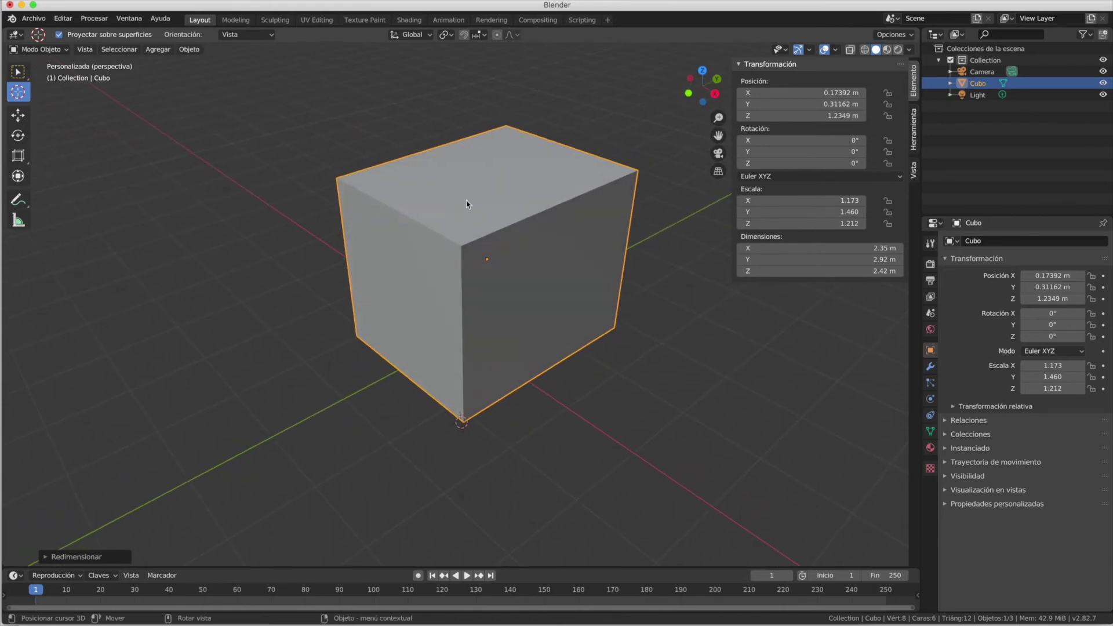
- Turn on snapping to vertices and move the 3D cursor between bottom corners, finishing exactly on the cube's nearest bottom corner
click(484, 36)
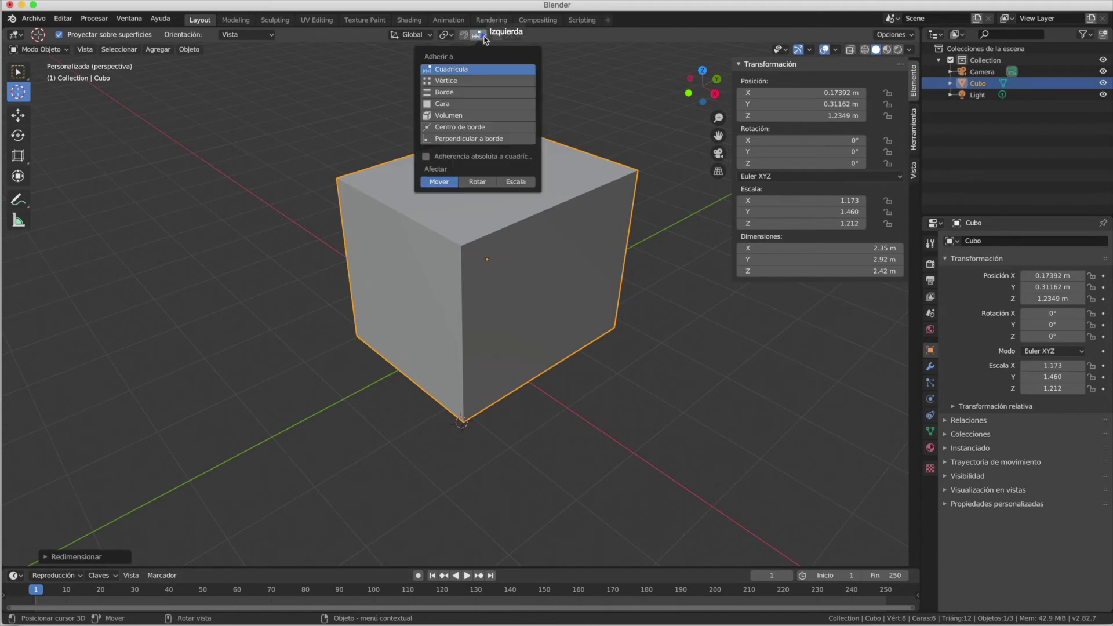
click(449, 81)
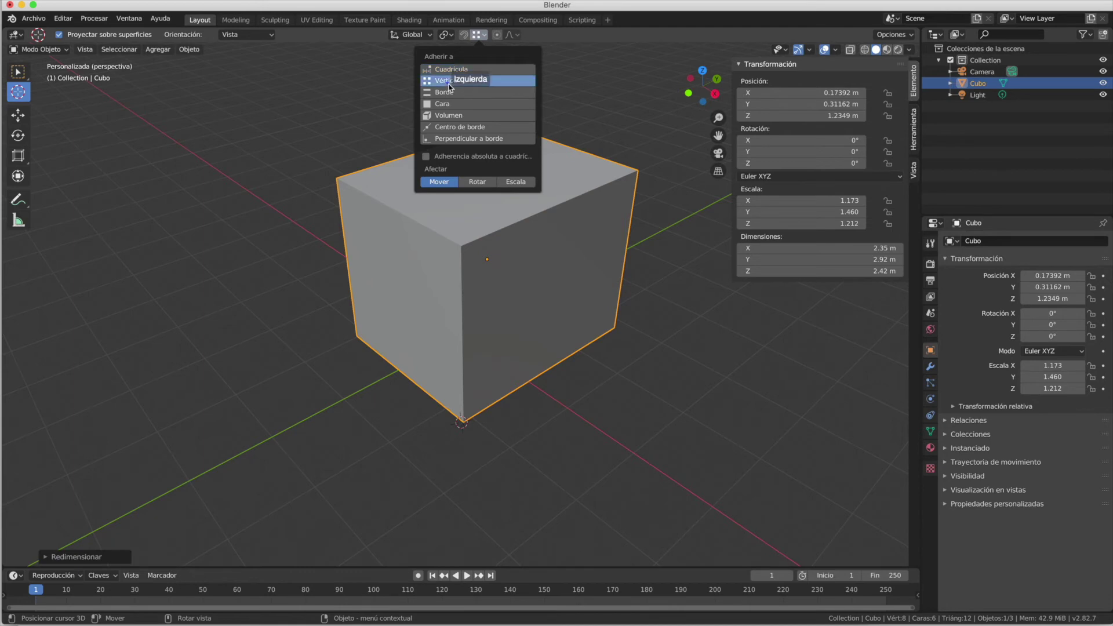
click(499, 82)
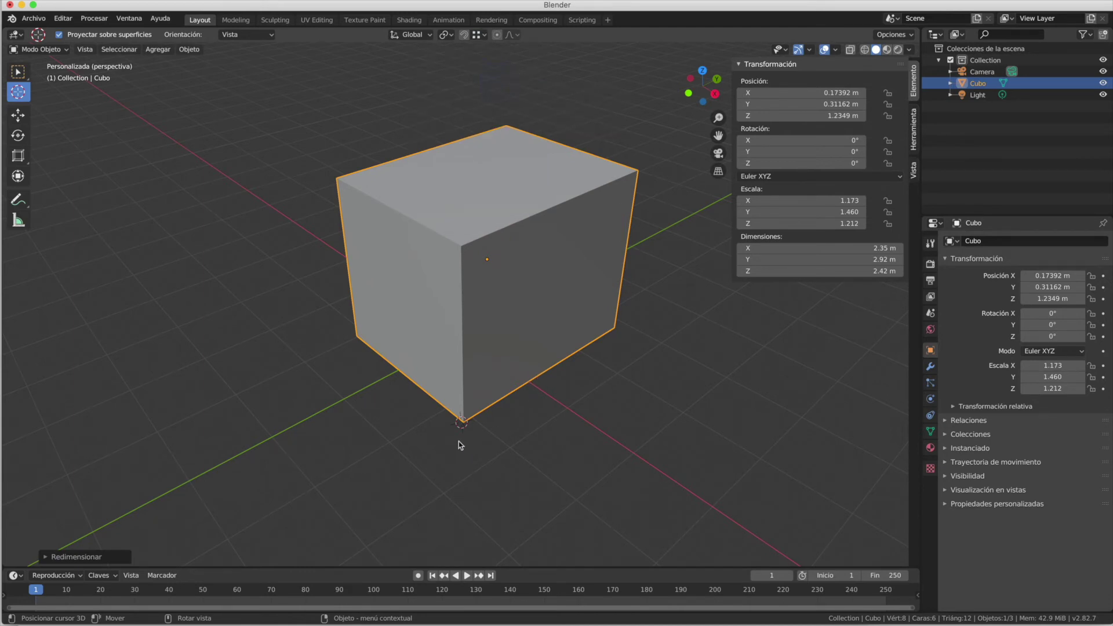
click(464, 35)
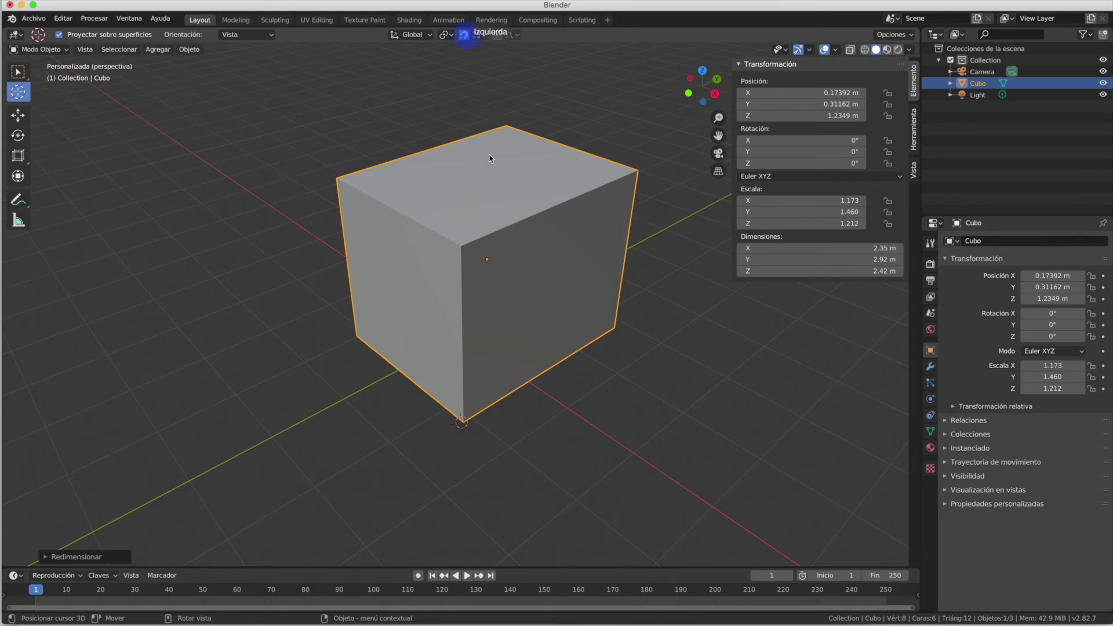
drag(467, 430, 362, 343)
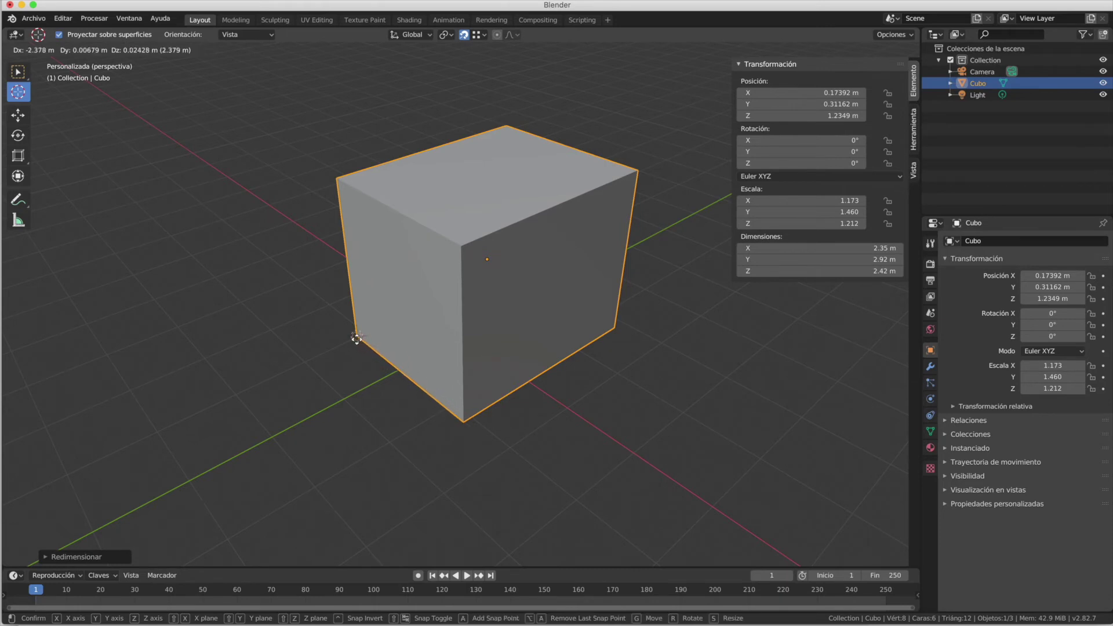
drag(357, 336, 464, 423)
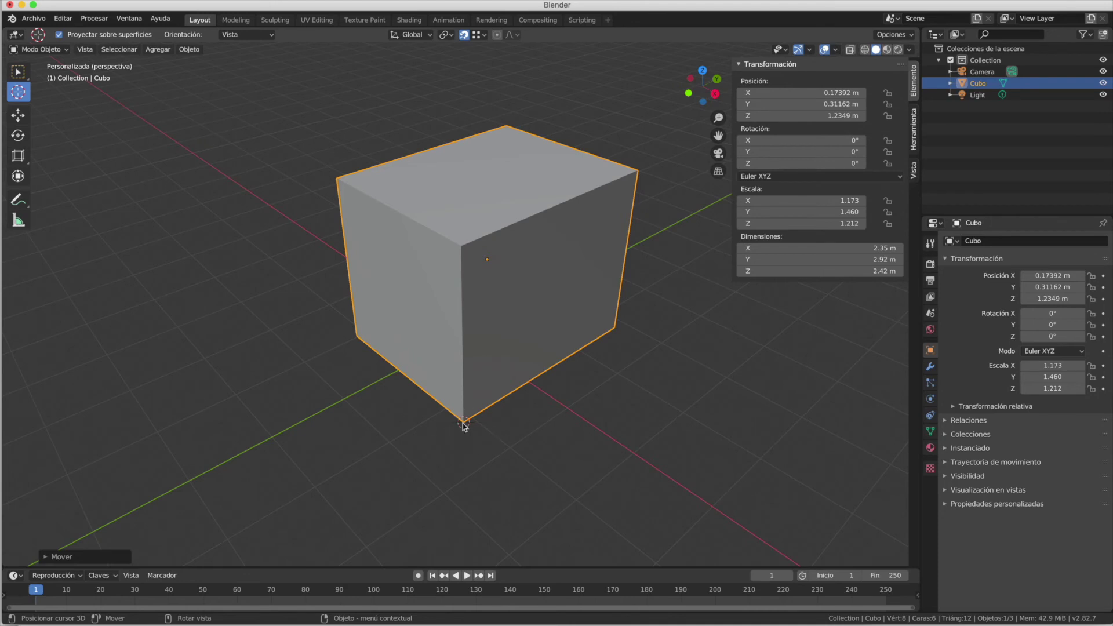
- Set the cube's origin to the 3D cursor at its bottom corner
mouse_move(522, 443)
middle_down()
mouse_move(510, 442)
mouse_move(519, 442)
middle_up()
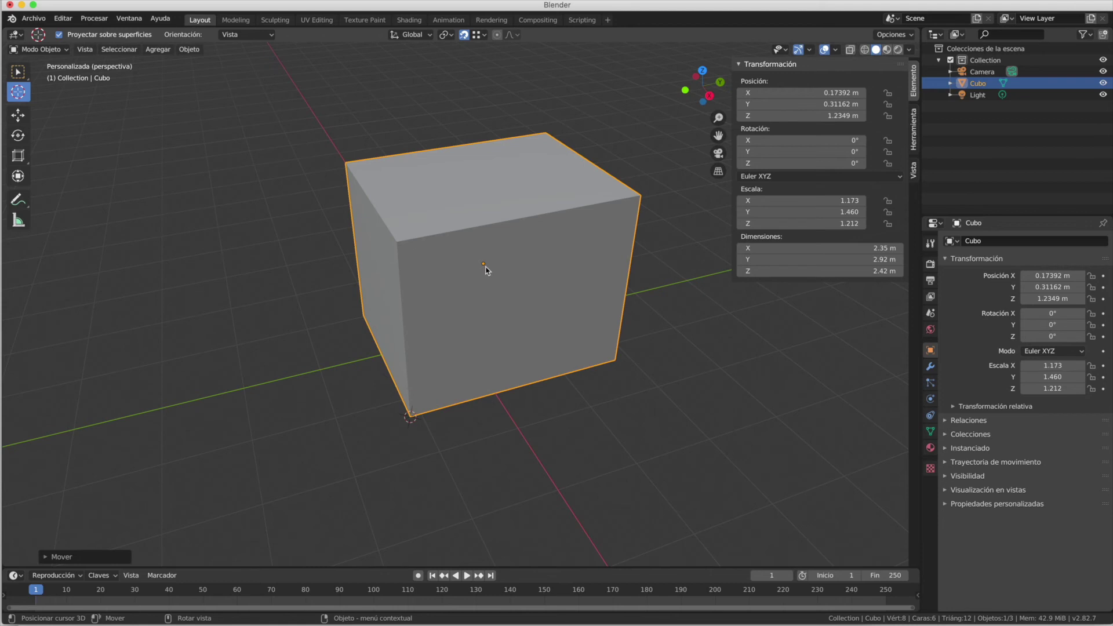
right_click(497, 296)
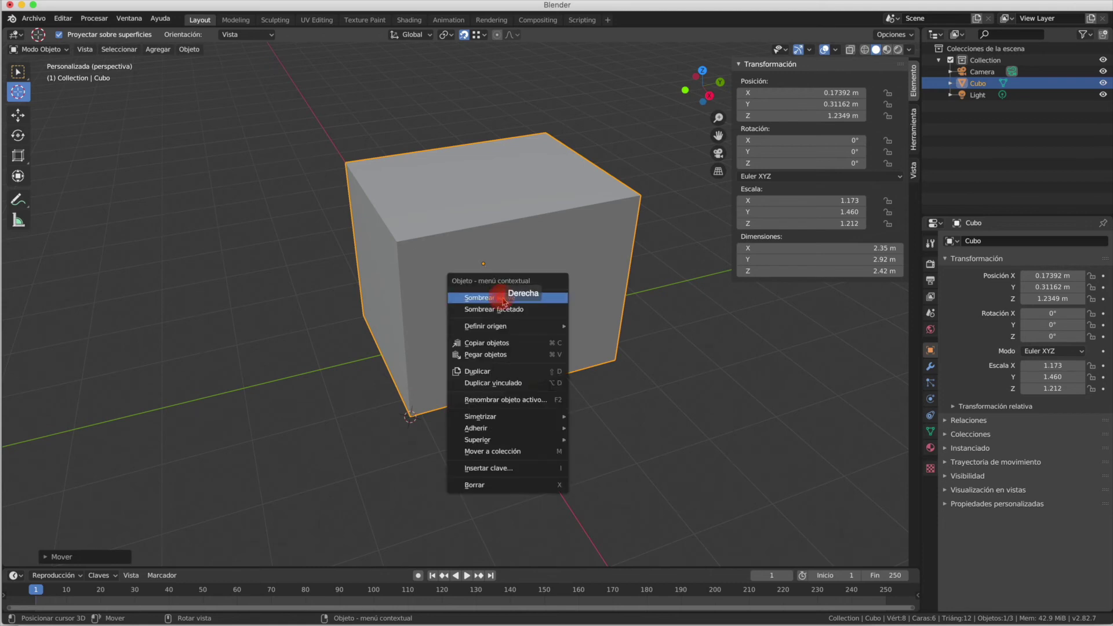
mouse_move(518, 328)
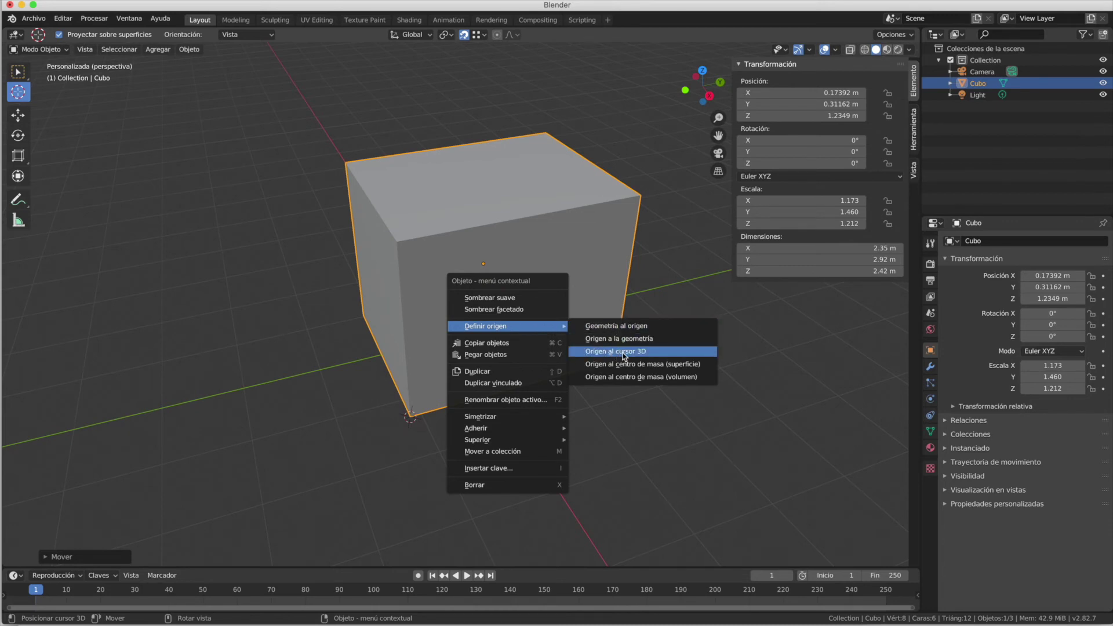
click(621, 351)
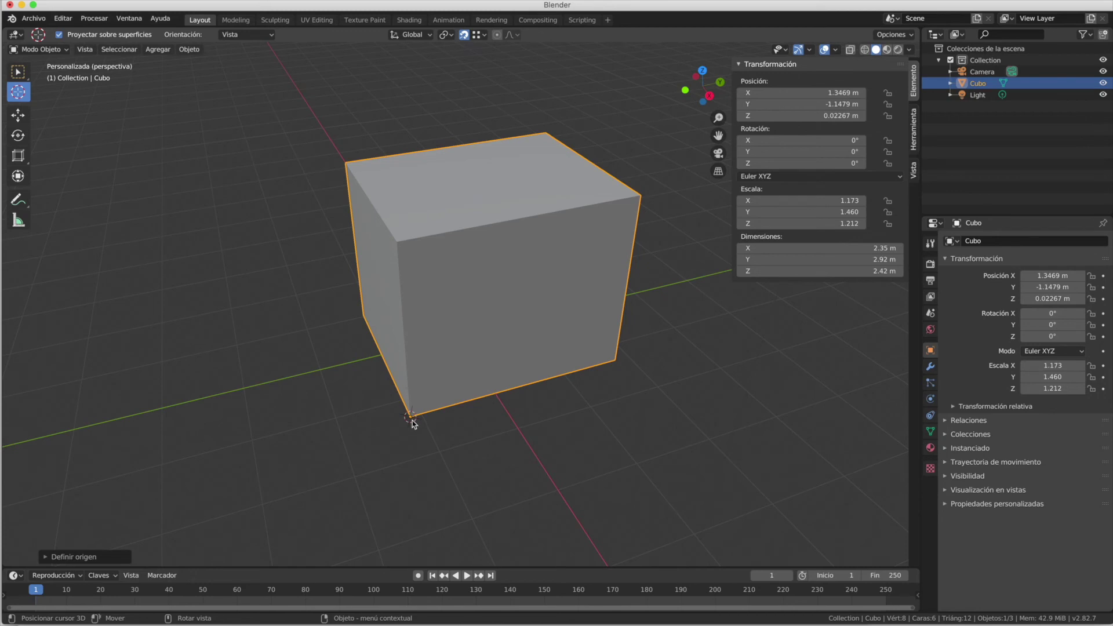
- Try rotating the cube about its corner origin with the Rotate tool, and undo the rotation
scroll(442, 421, left, 10)
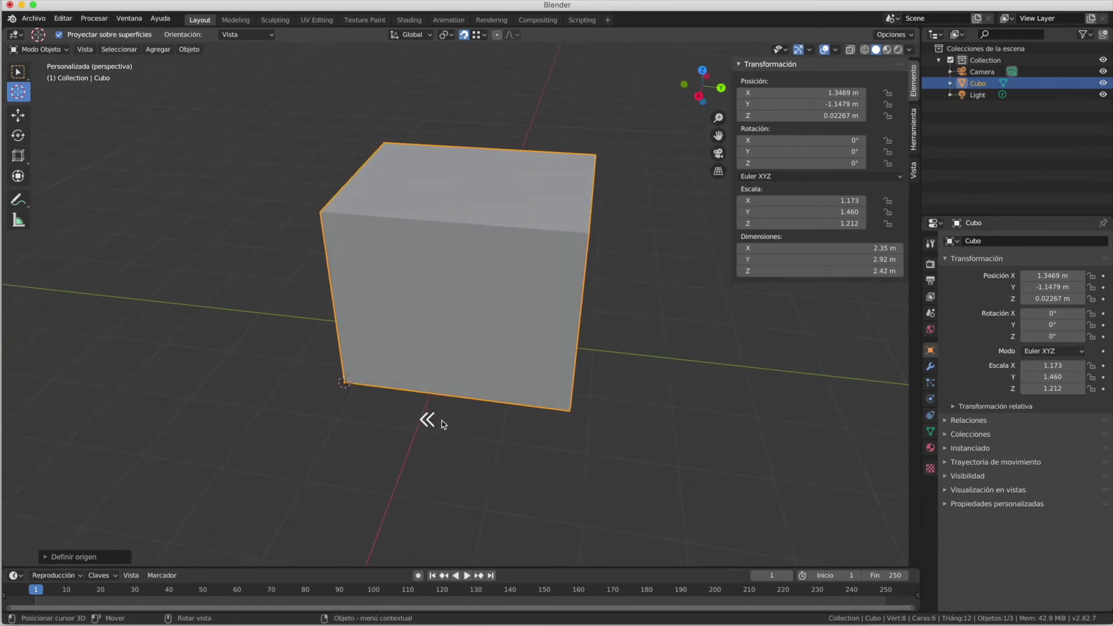
scroll(442, 421, up, 5)
scroll(440, 423, up, 3)
scroll(440, 420, left, 5)
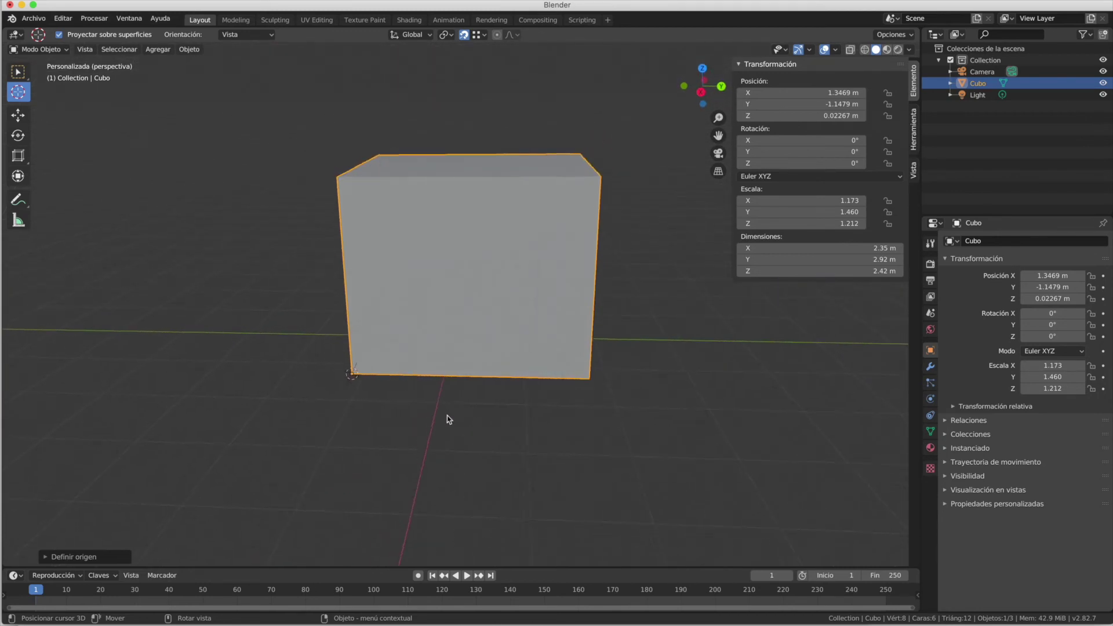
click(24, 136)
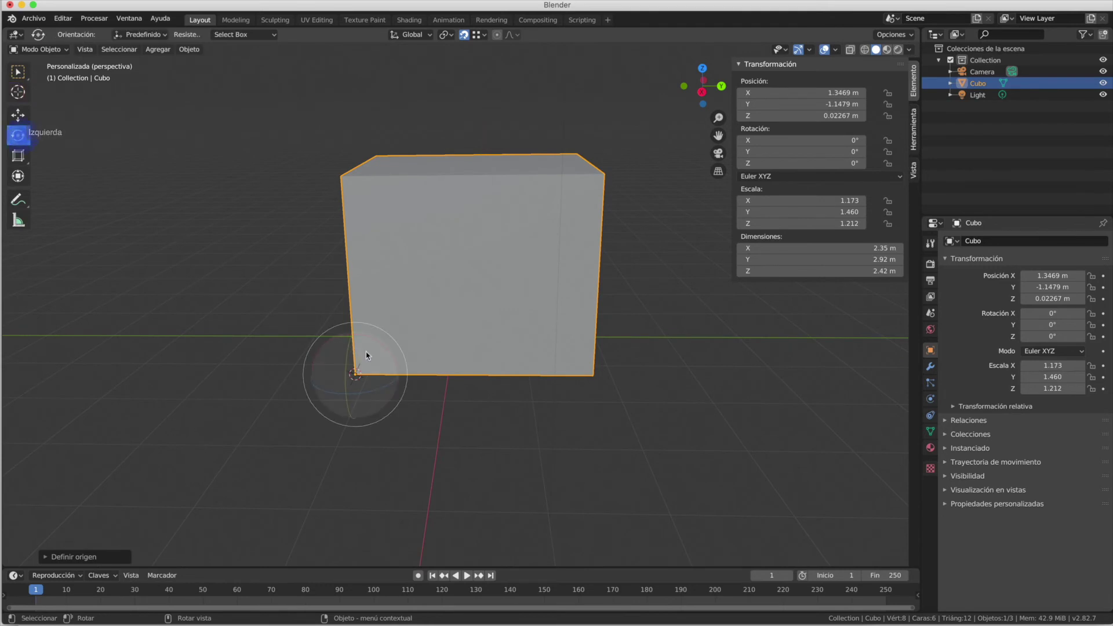
drag(373, 346, 339, 352)
key(ctrl+z)
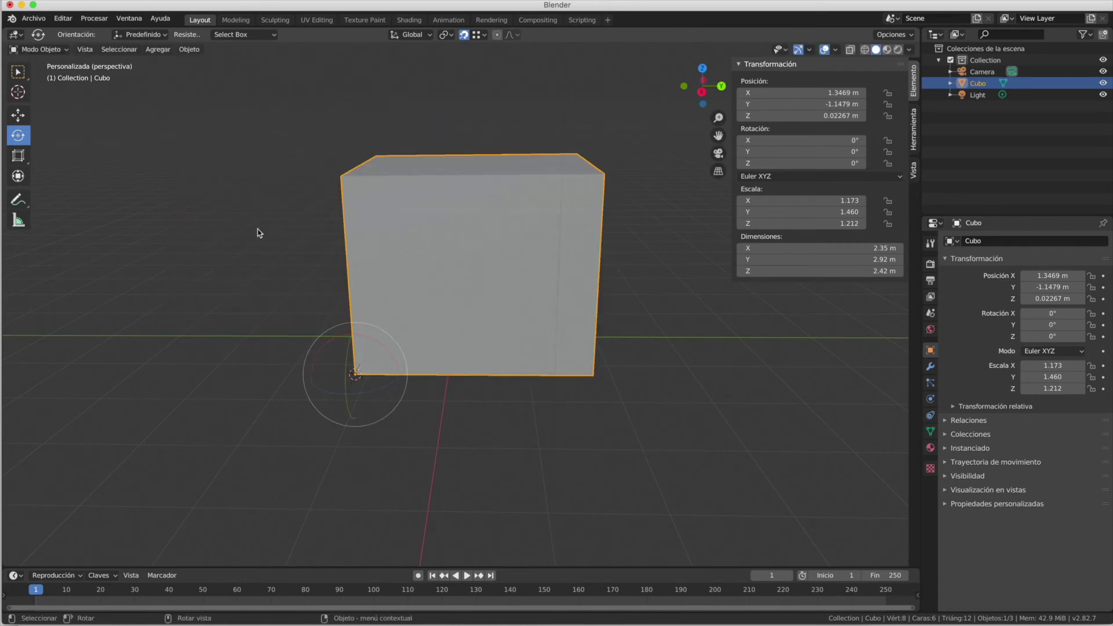
- Switch from Scale Cage to the Scale tool and resize the cube from its corner origin to about X 1.477 and Y 1.555
click(21, 157)
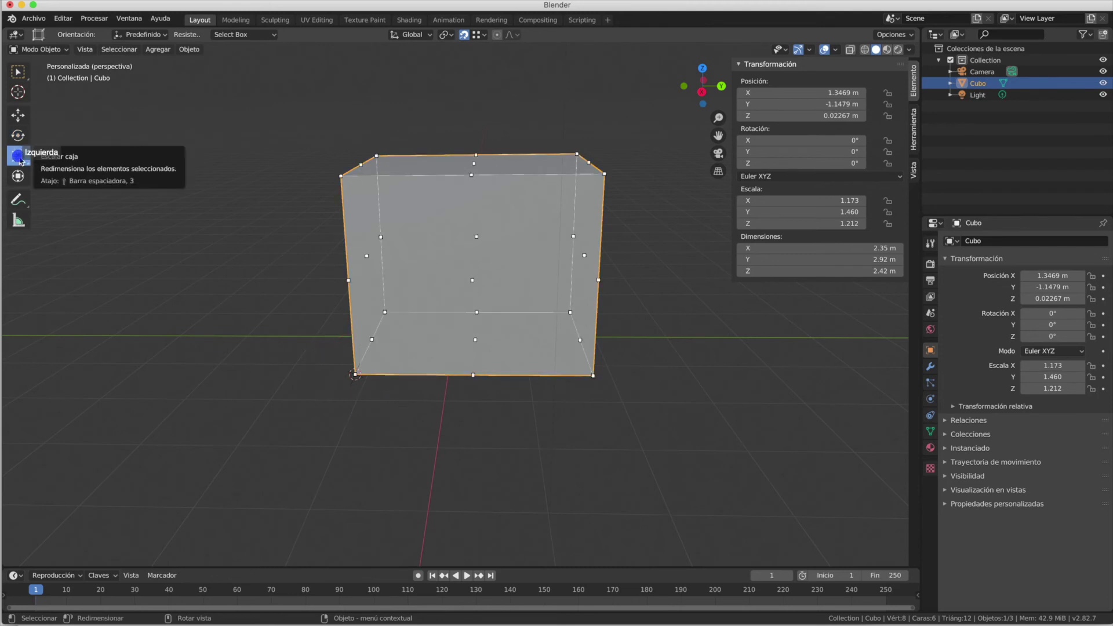
click(21, 157)
click(58, 156)
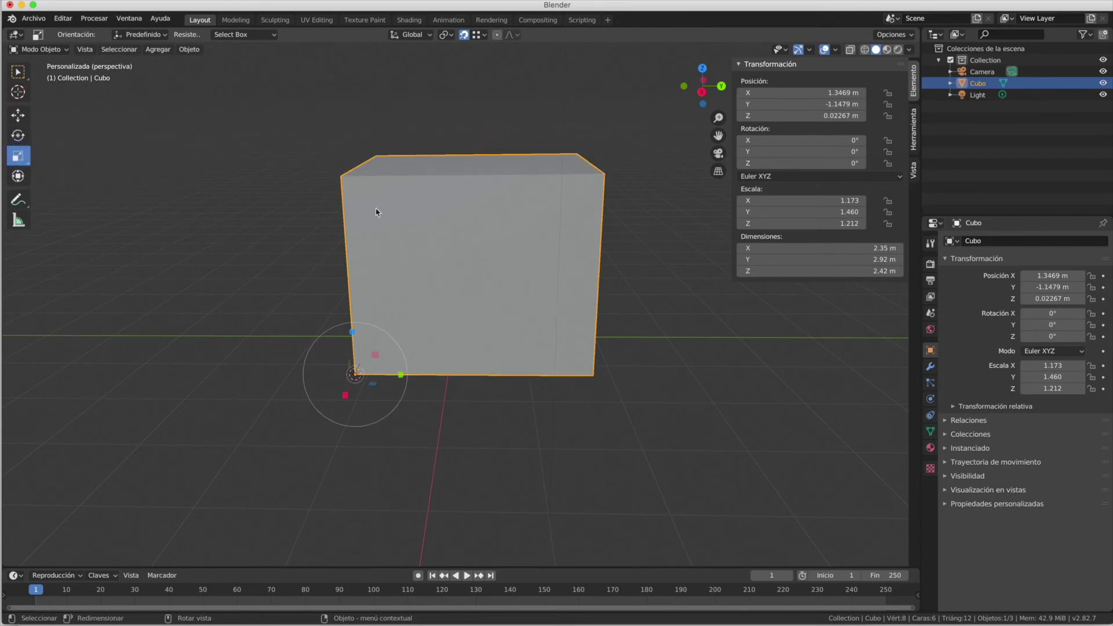
mouse_move(403, 378)
mouse_down()
mouse_move(364, 374)
mouse_move(400, 377)
mouse_up()
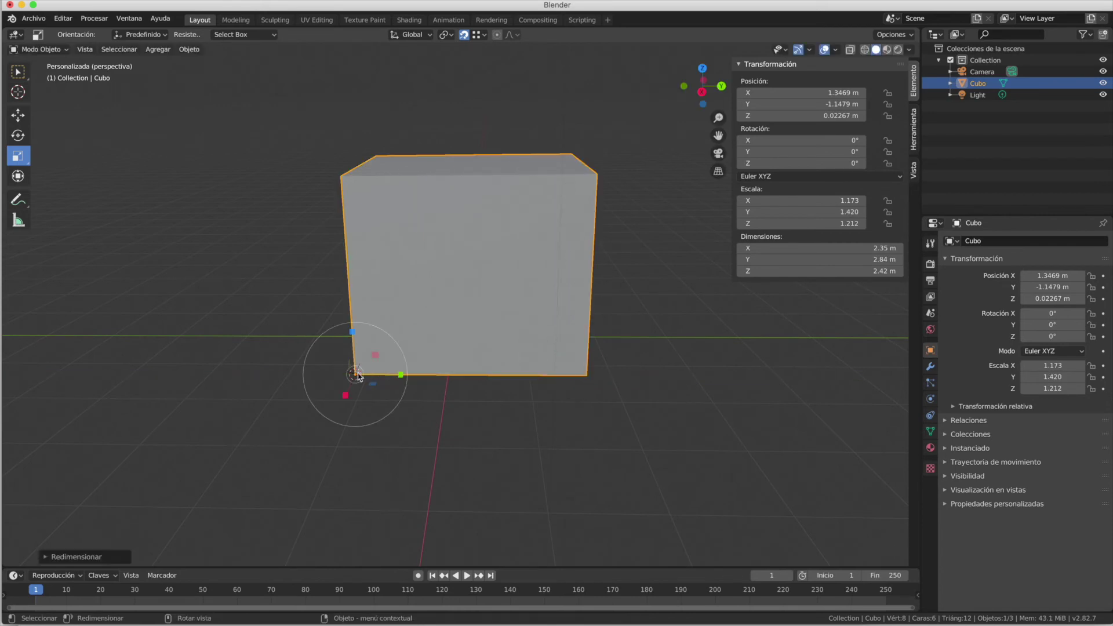
middle_drag(407, 351, 502, 362)
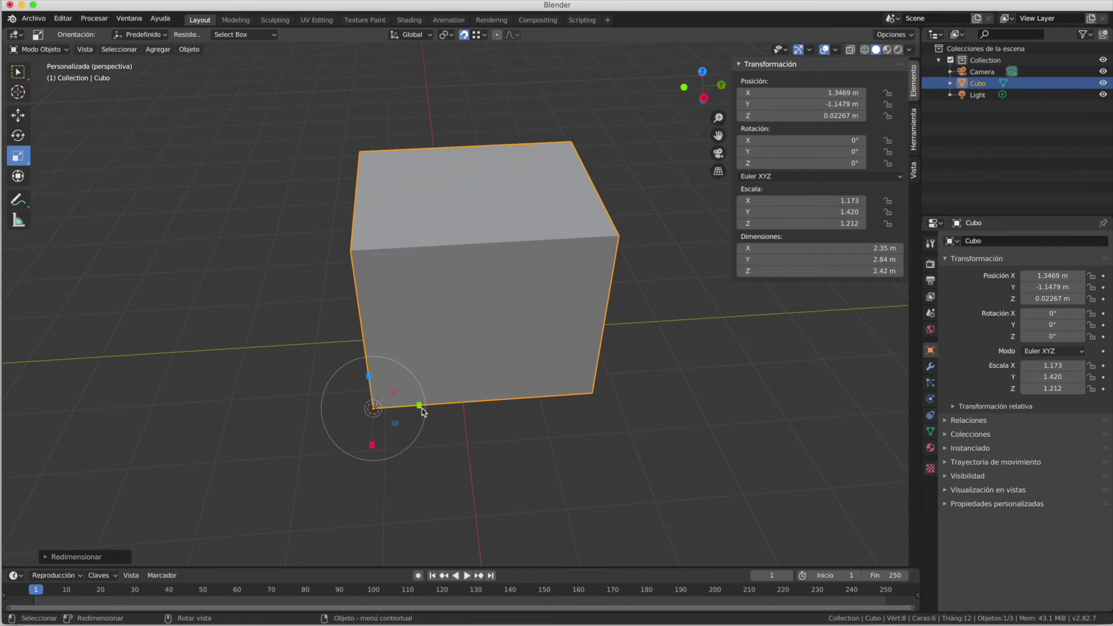
drag(420, 407, 429, 410)
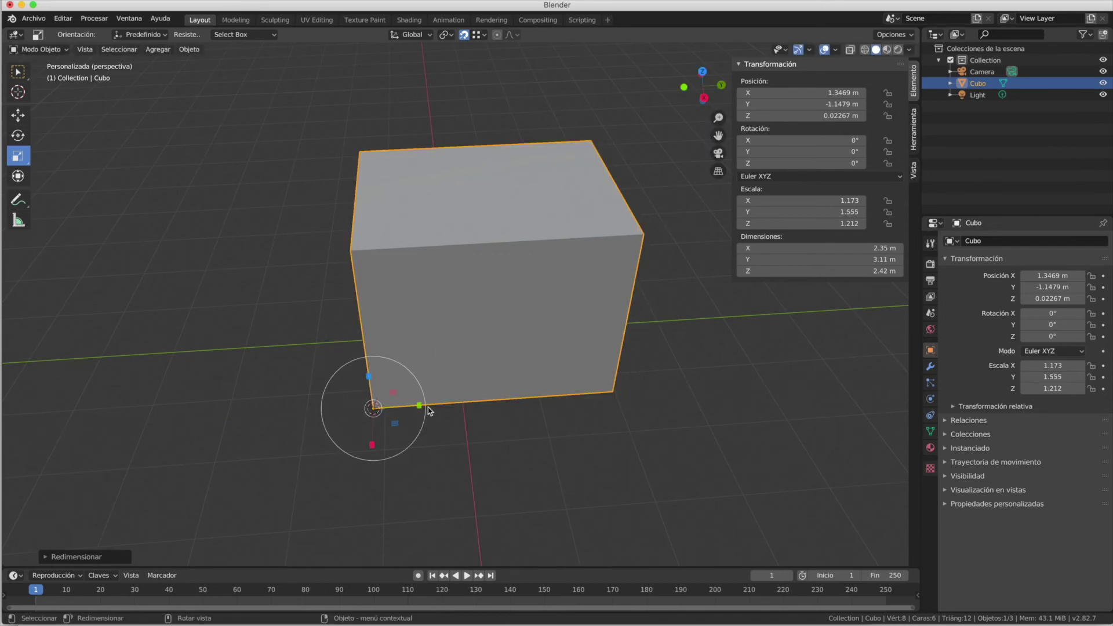
drag(373, 446, 372, 454)
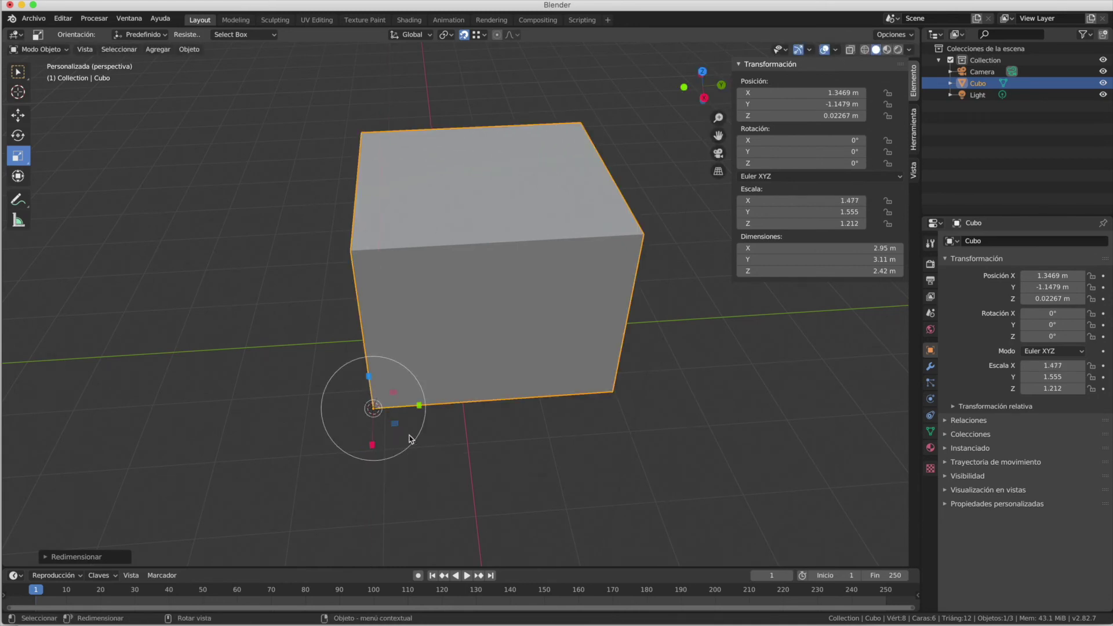
- Change snapping to edges and slide the 3D cursor along the cube's edges, finishing near the middle of the front bottom edge
scroll(473, 365, right, 5)
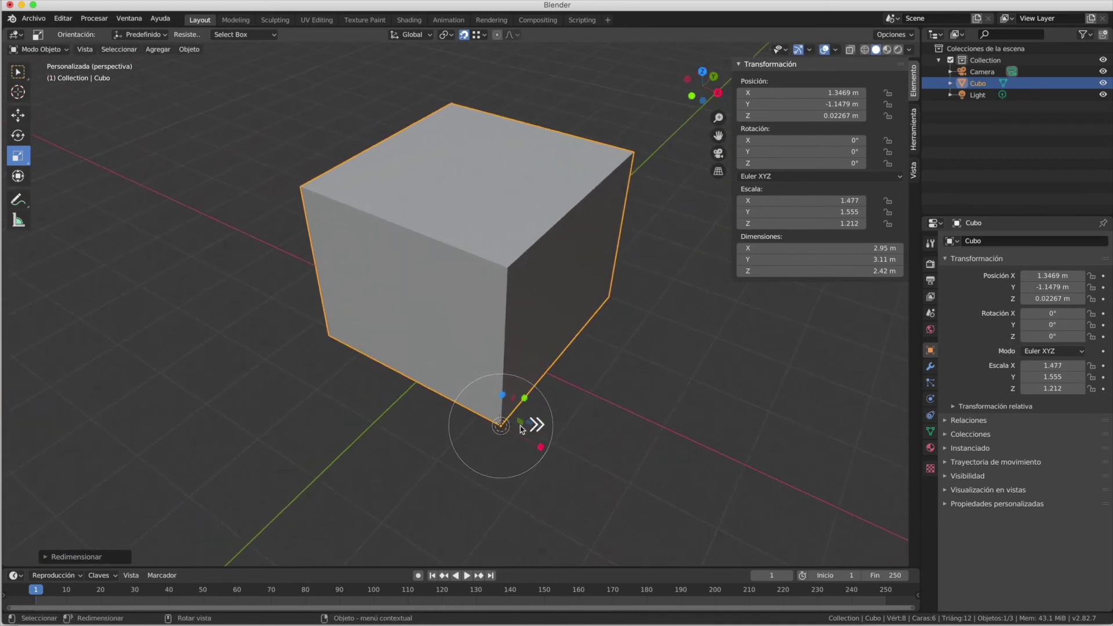
scroll(513, 417, left, 5)
scroll(513, 416, left, 8)
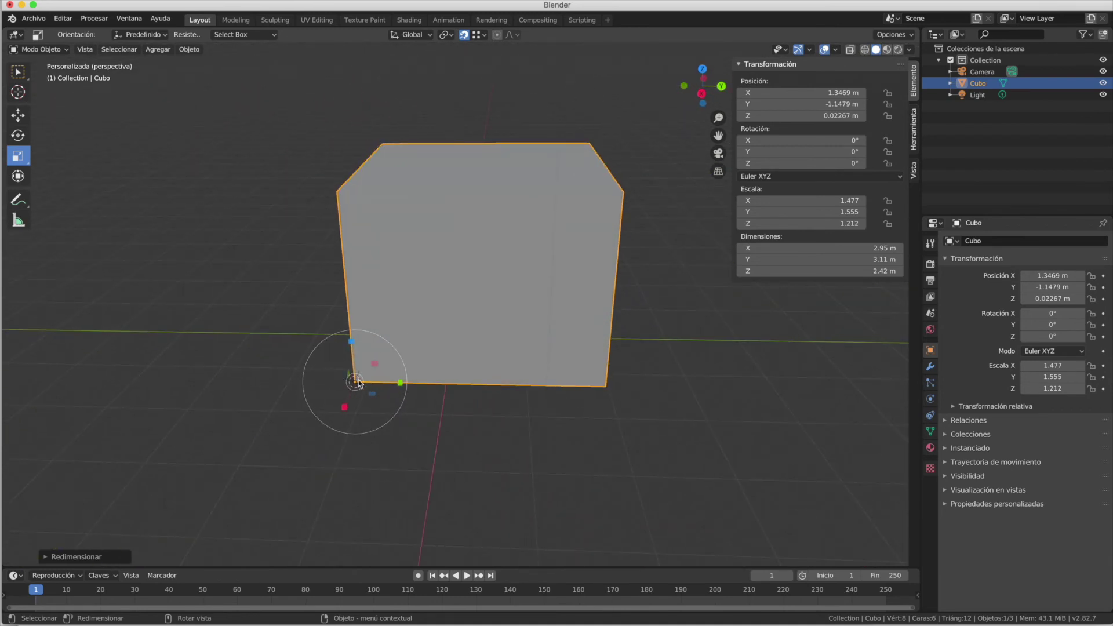
click(17, 93)
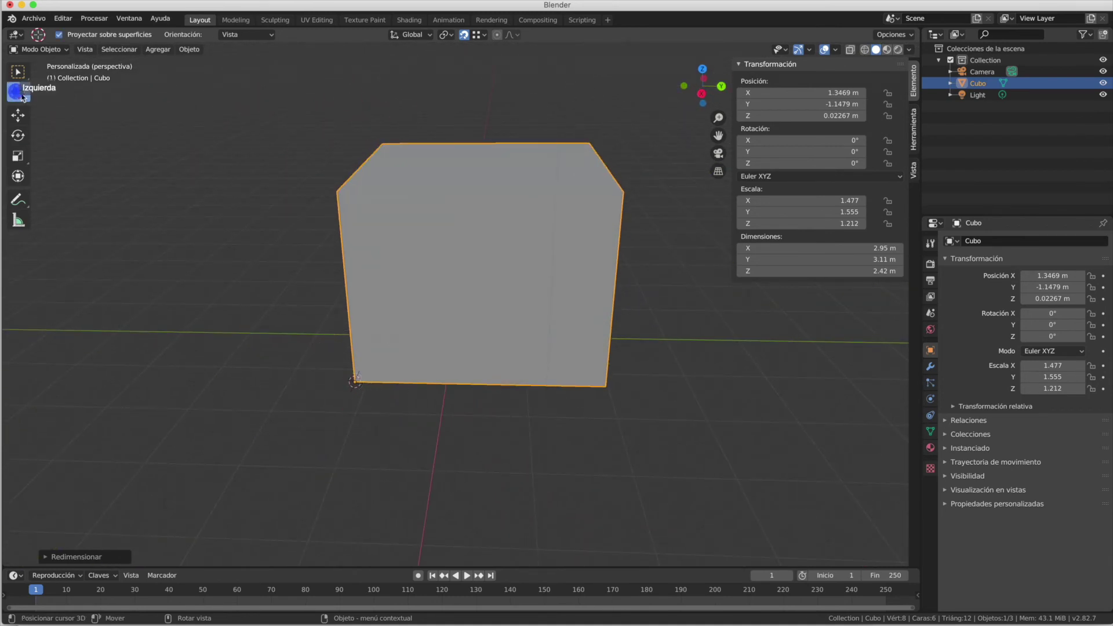
click(483, 35)
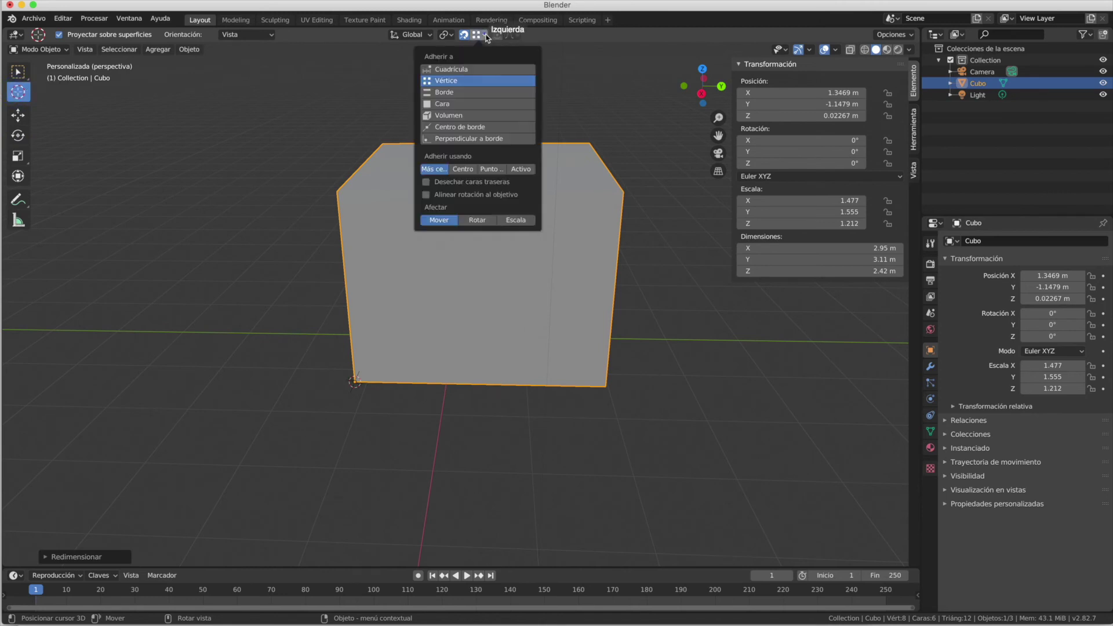
click(452, 94)
drag(469, 389, 610, 337)
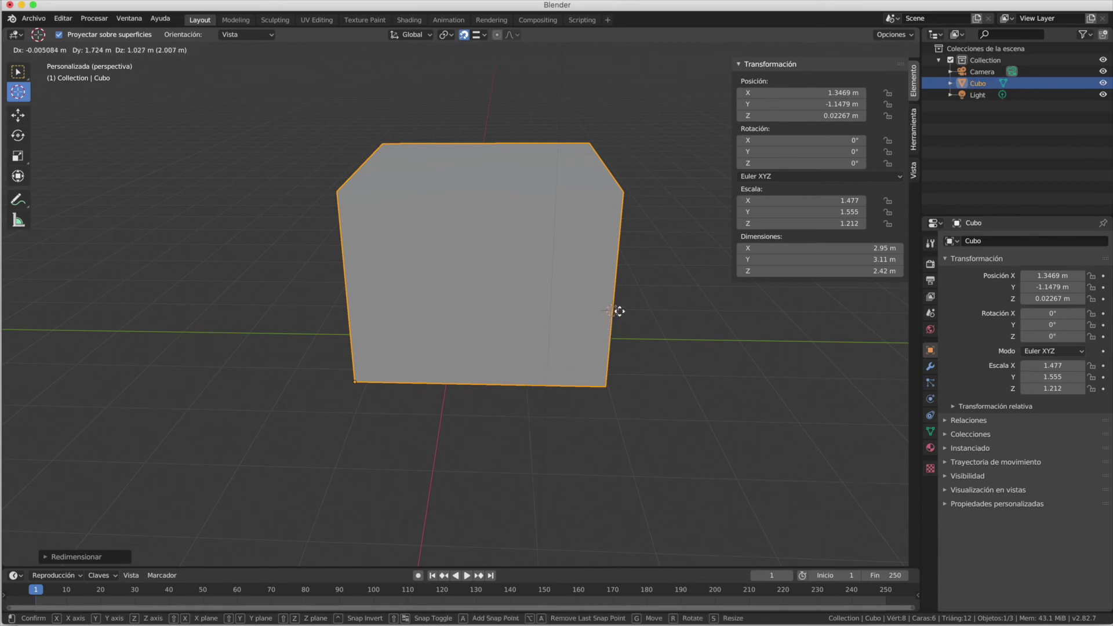
drag(622, 271, 472, 392)
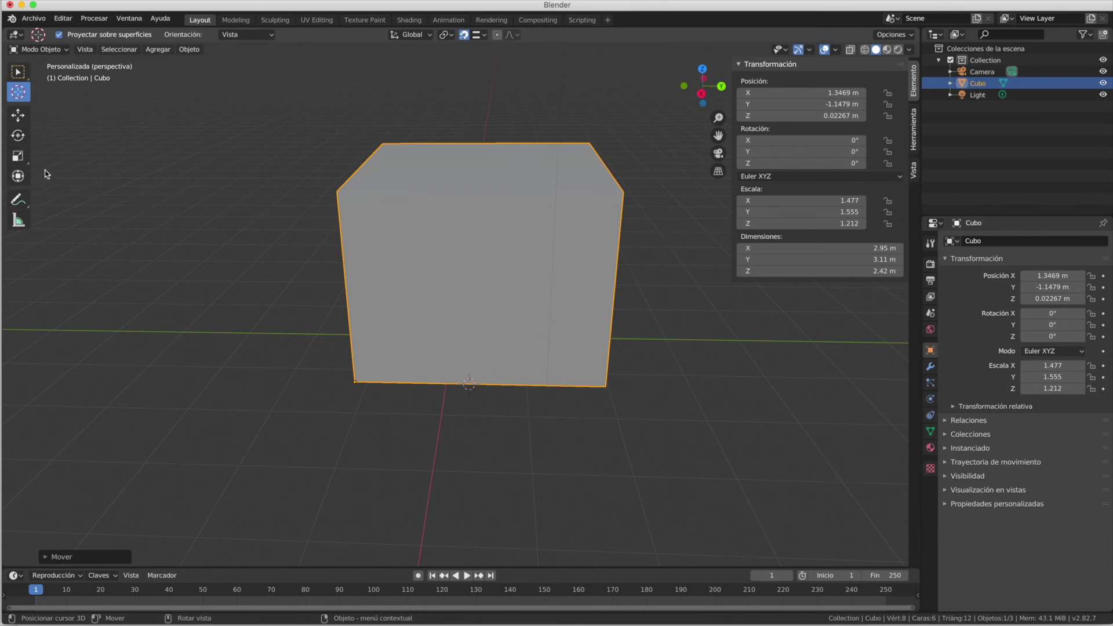
- Enlarge the cube from its corner origin with the Scale tool to about X 2.194 and Y 1.687
click(18, 156)
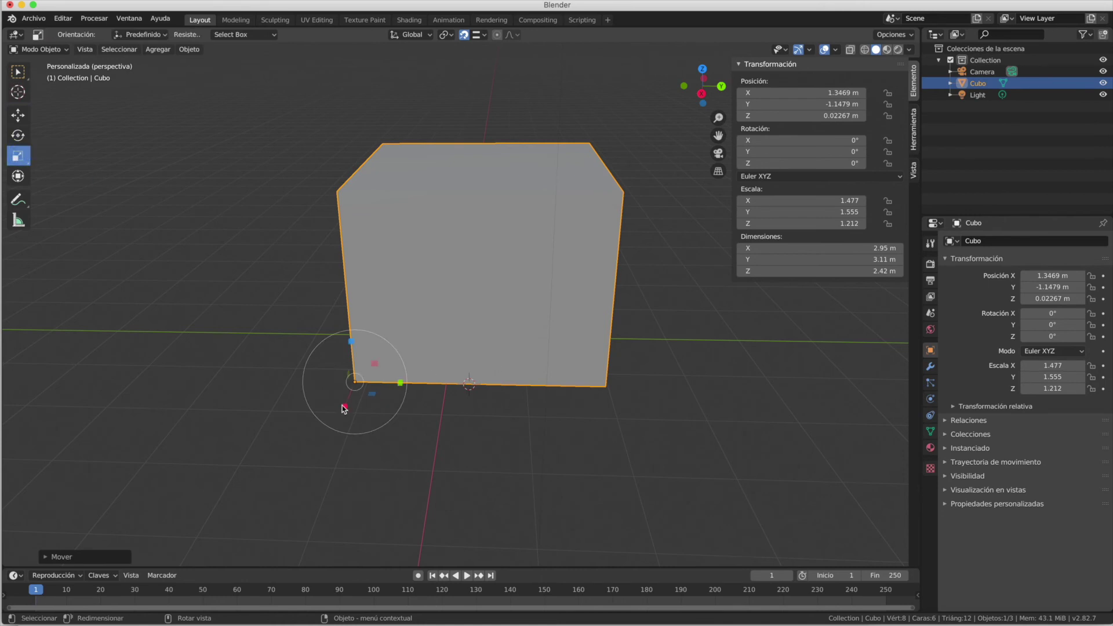
mouse_move(347, 415)
mouse_down()
mouse_move(322, 426)
mouse_move(400, 403)
mouse_move(345, 420)
mouse_up()
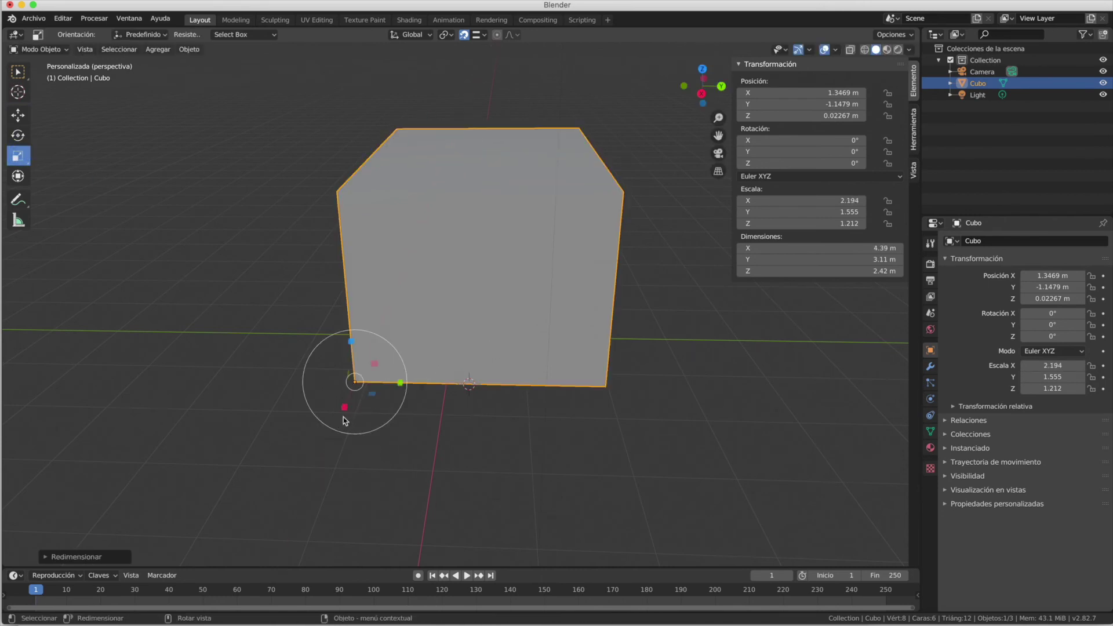
drag(401, 383, 422, 385)
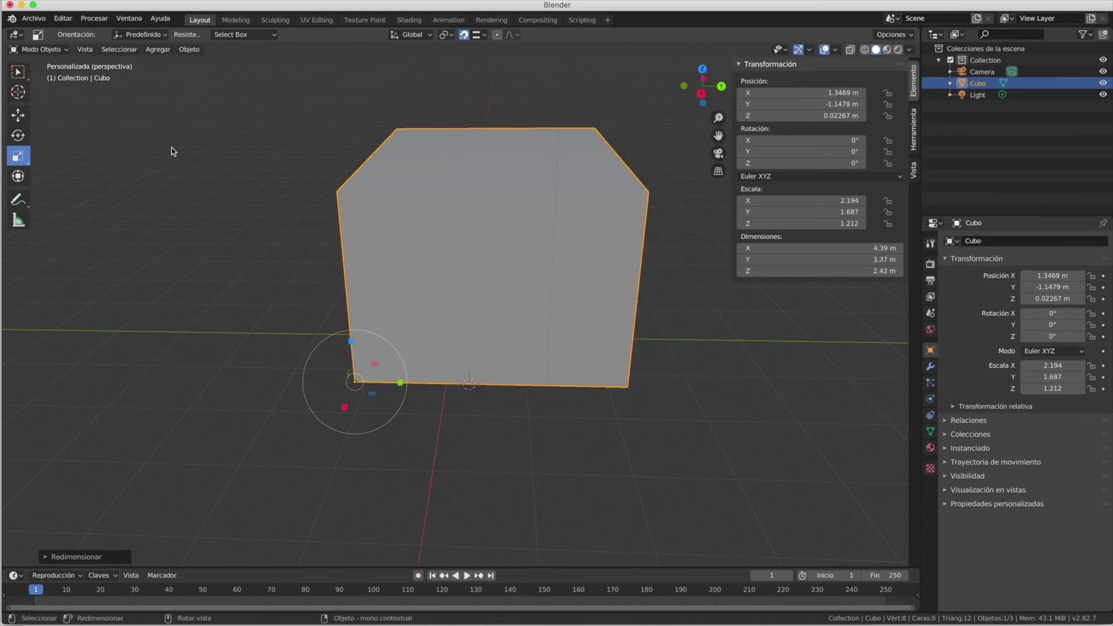
- Set the cube's origin to the 3D cursor on its front bottom edge
click(17, 73)
right_click(461, 321)
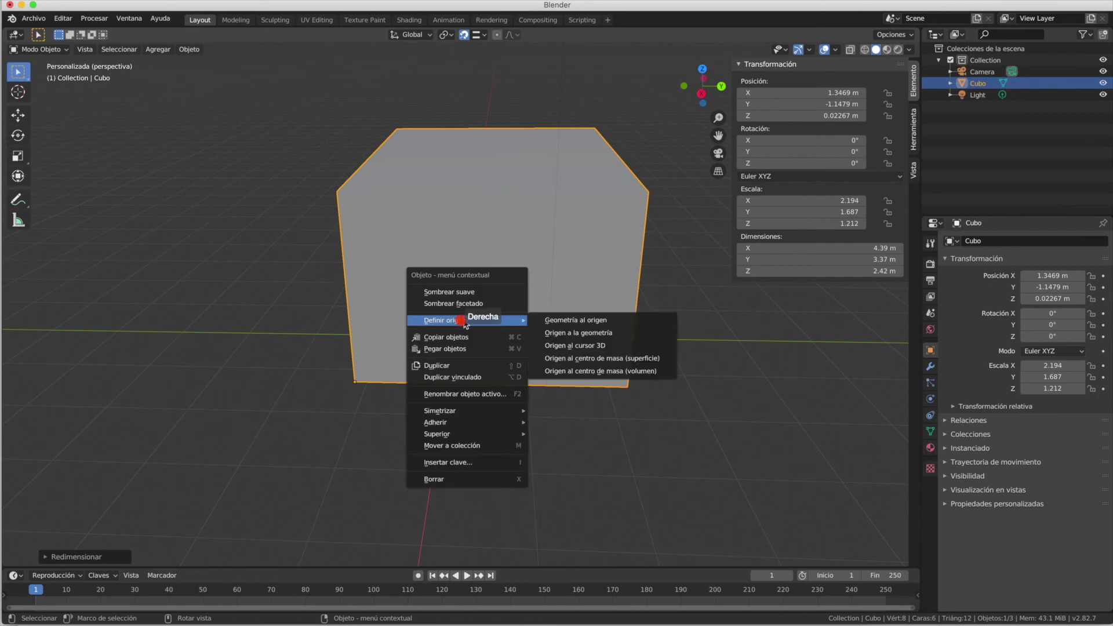
mouse_move(471, 319)
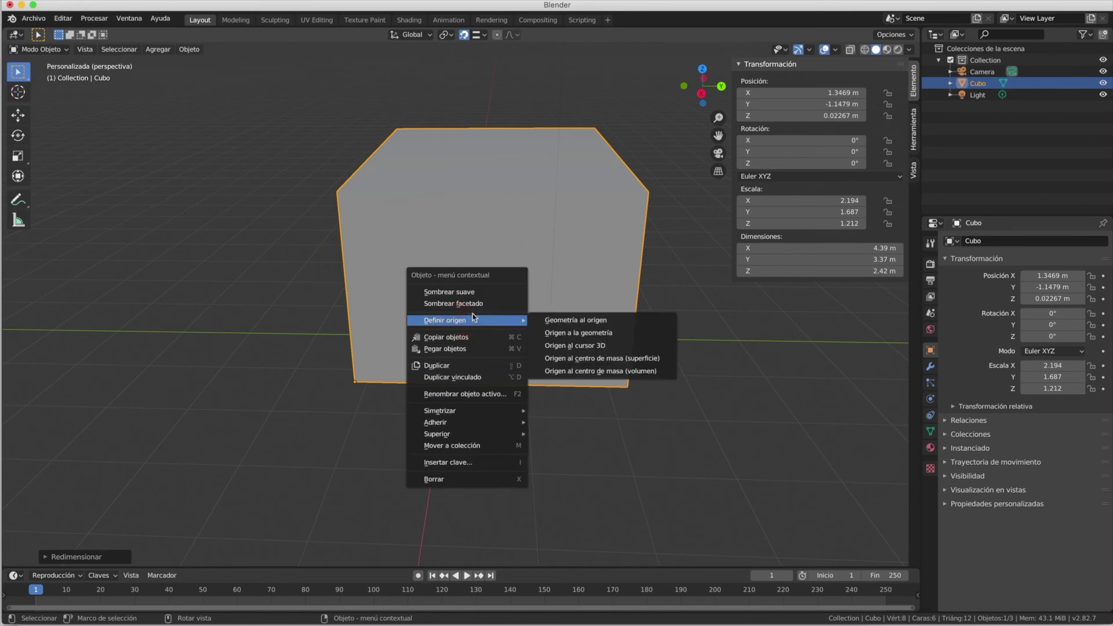
click(589, 346)
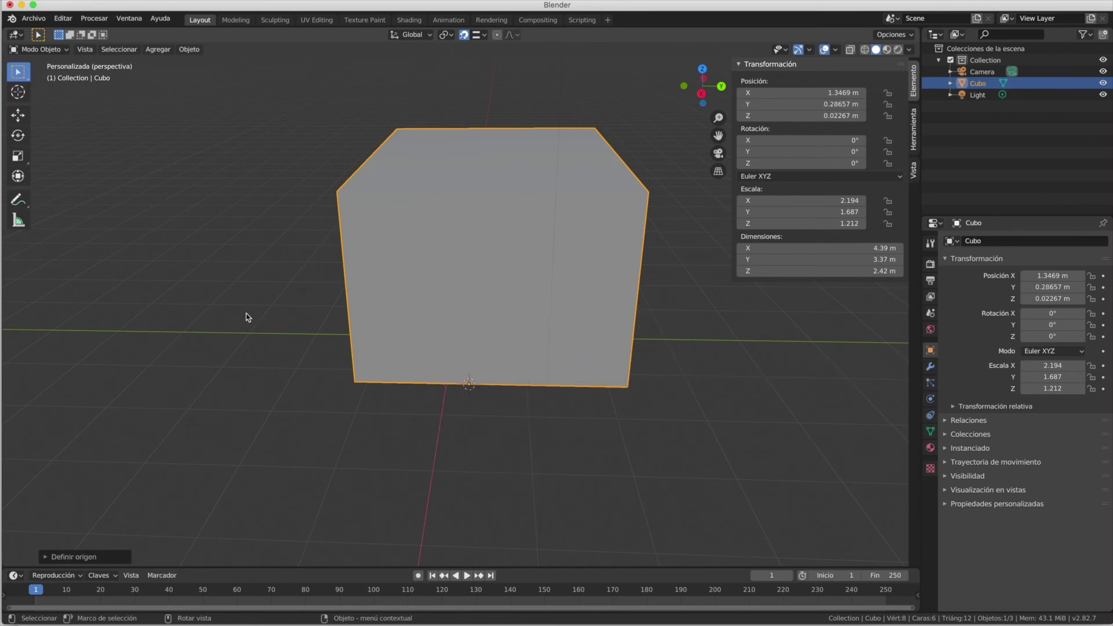
- Scale the cube from its new edge origin with the Scale tool to about Y 2.379 and X 1.276
click(17, 155)
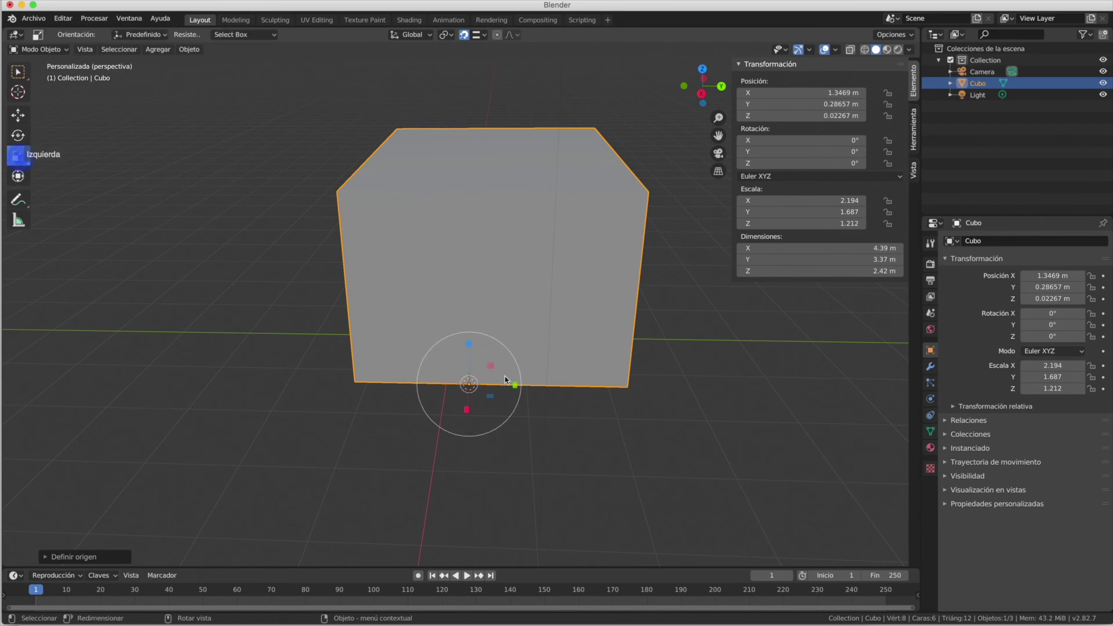
drag(518, 387, 490, 385)
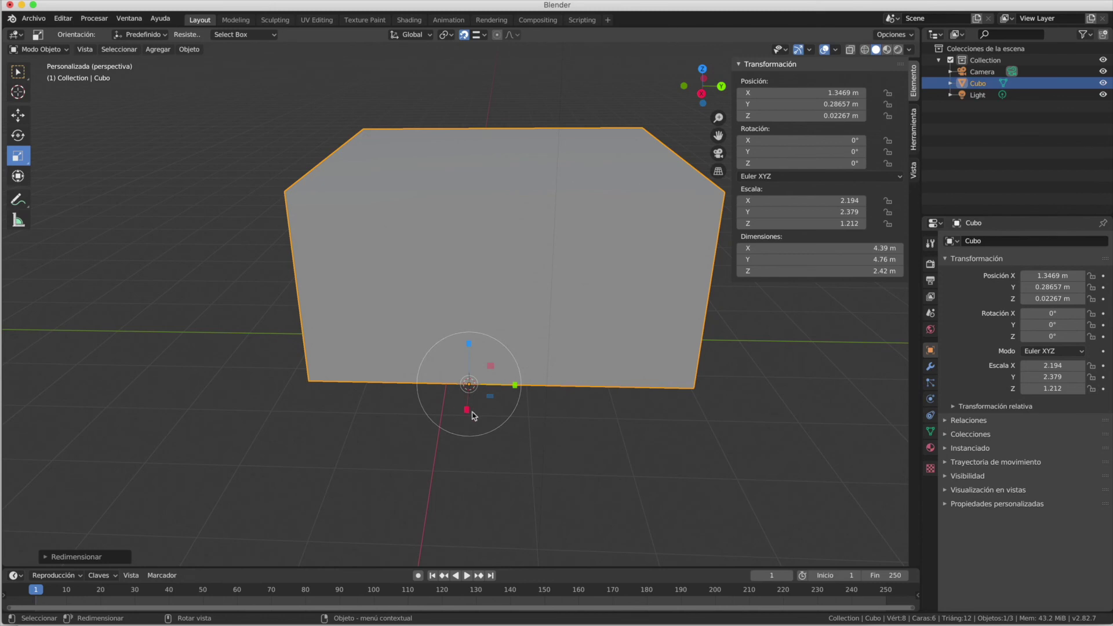
drag(468, 410, 474, 255)
scroll(554, 356, left, 10)
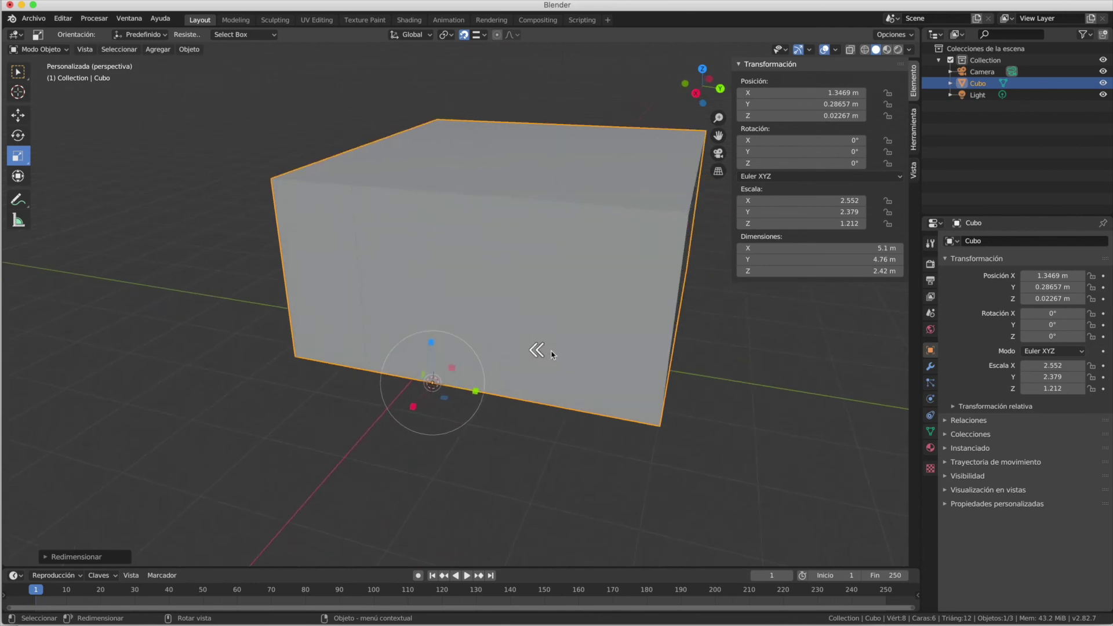
scroll(554, 356, left, 5)
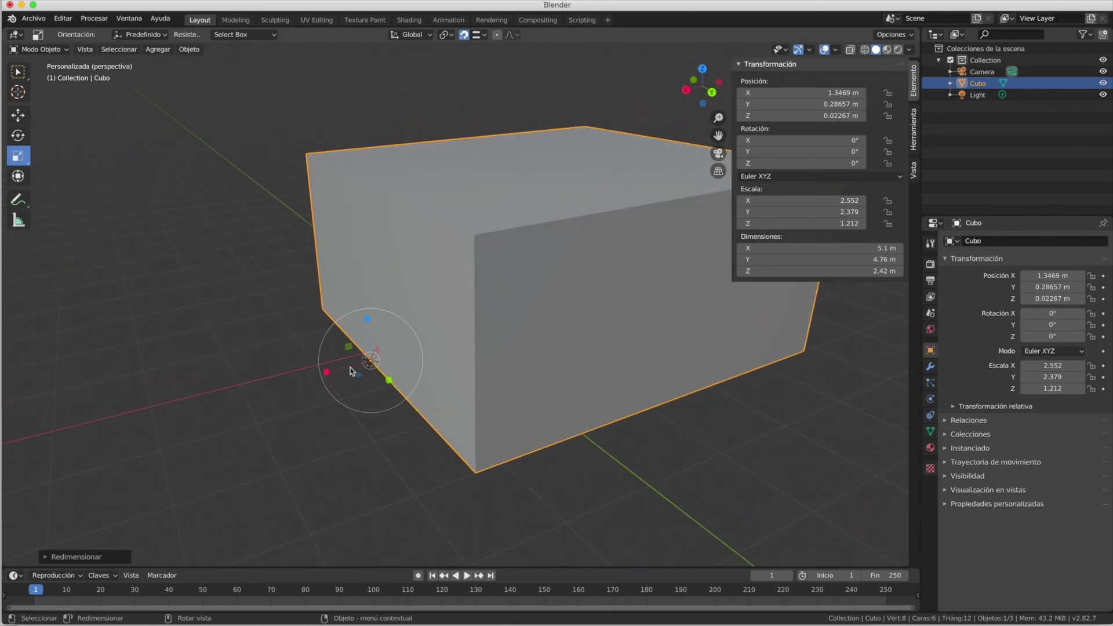
drag(323, 373, 356, 364)
click(482, 38)
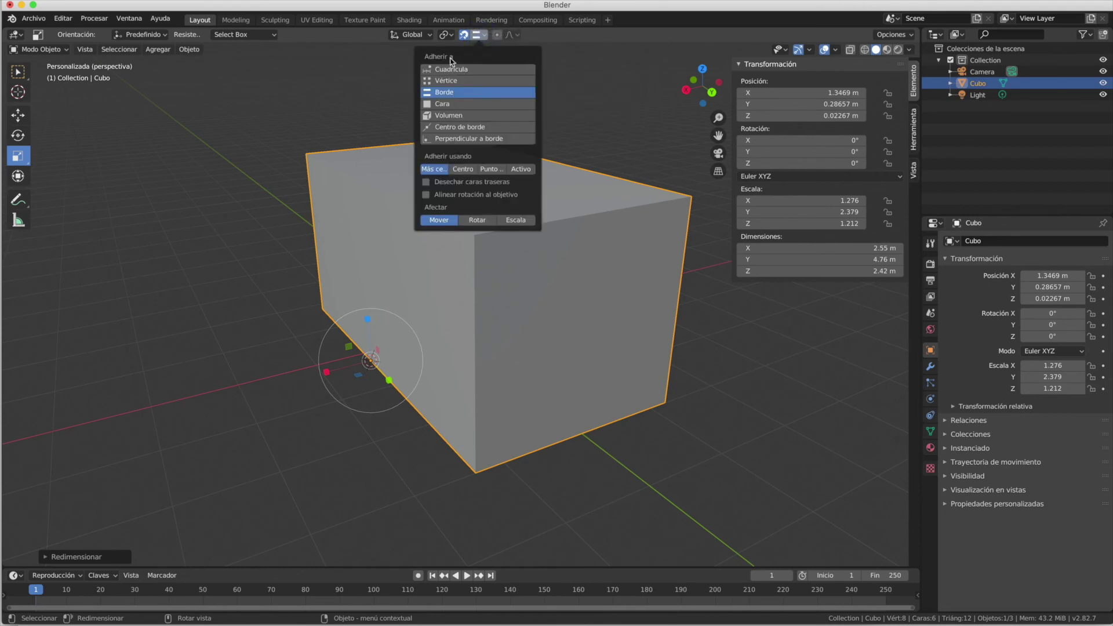
click(465, 36)
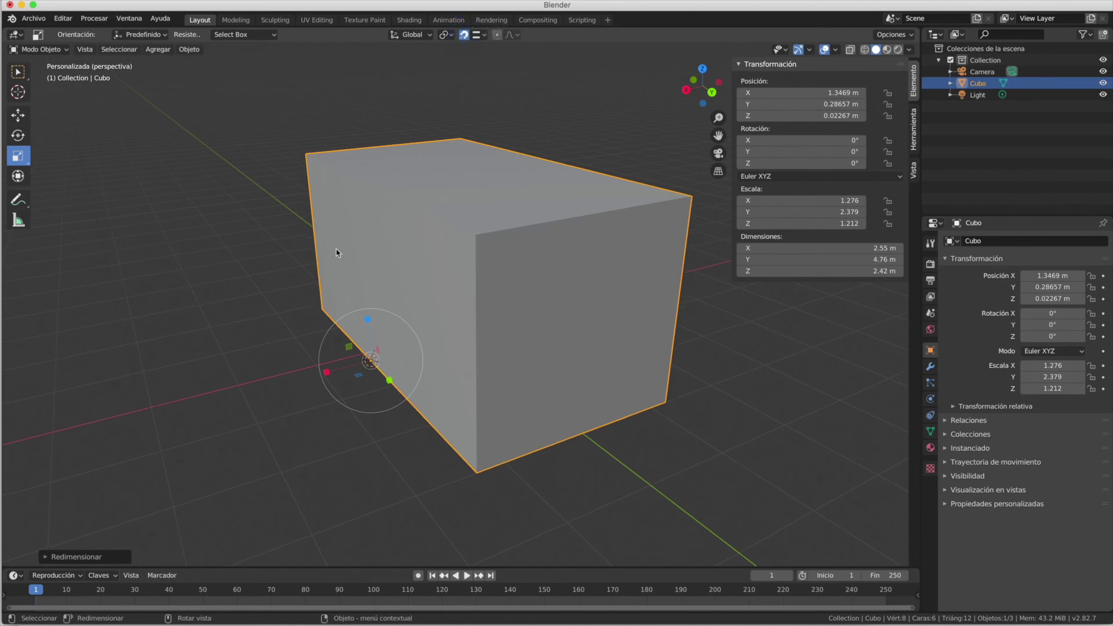
- Rotate the cube about its bottom-edge origin with the Rotate tool to about 31.2° on Y
scroll(353, 250, right, 10)
scroll(355, 251, right, 4)
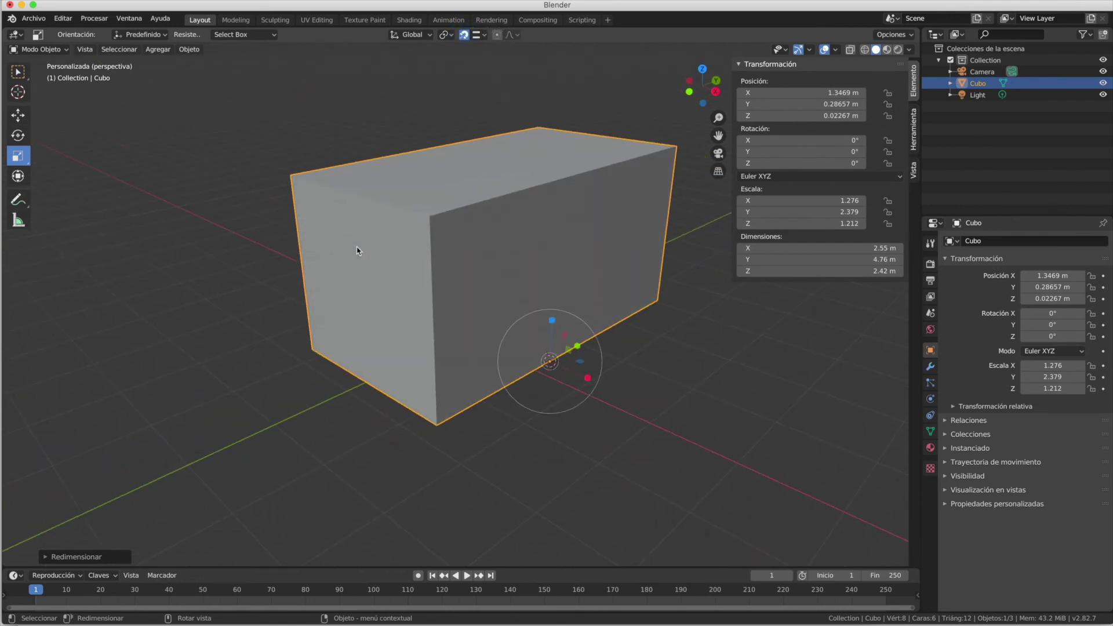
click(20, 137)
drag(571, 340, 587, 202)
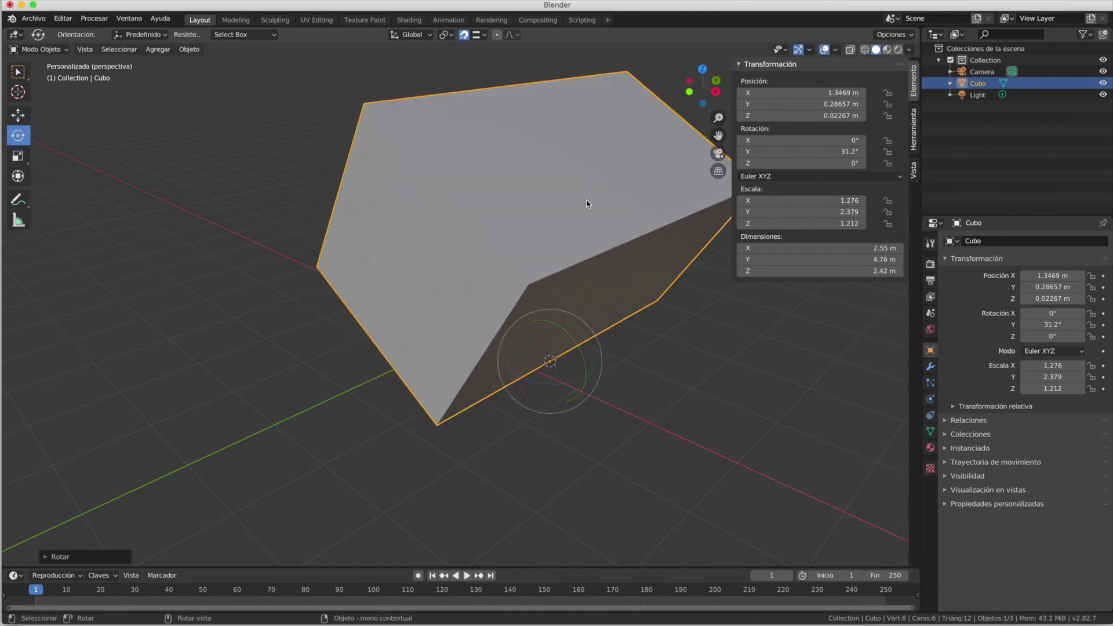
- Move the tilted cube along the global X axis with the Move tool to about X 0.578 m
click(426, 36)
click(18, 116)
middle_drag(273, 243, 324, 277)
drag(614, 351, 563, 347)
- Switch the transform orientation to Local and move the cube along its own X axis to about X -0.286 m, Z 0.545 m
click(430, 37)
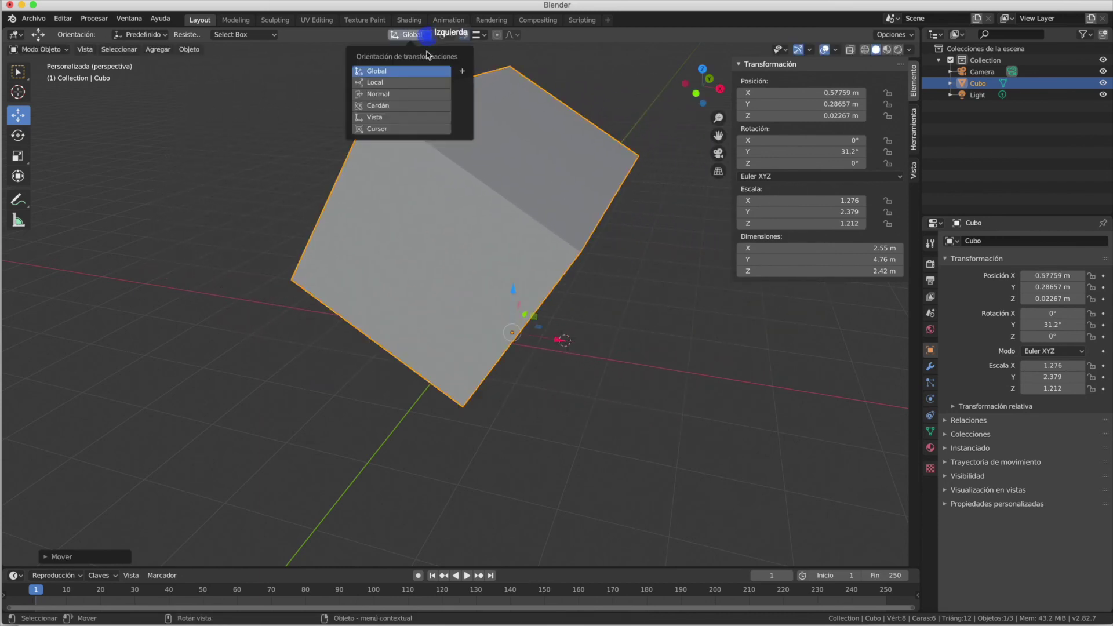
click(411, 82)
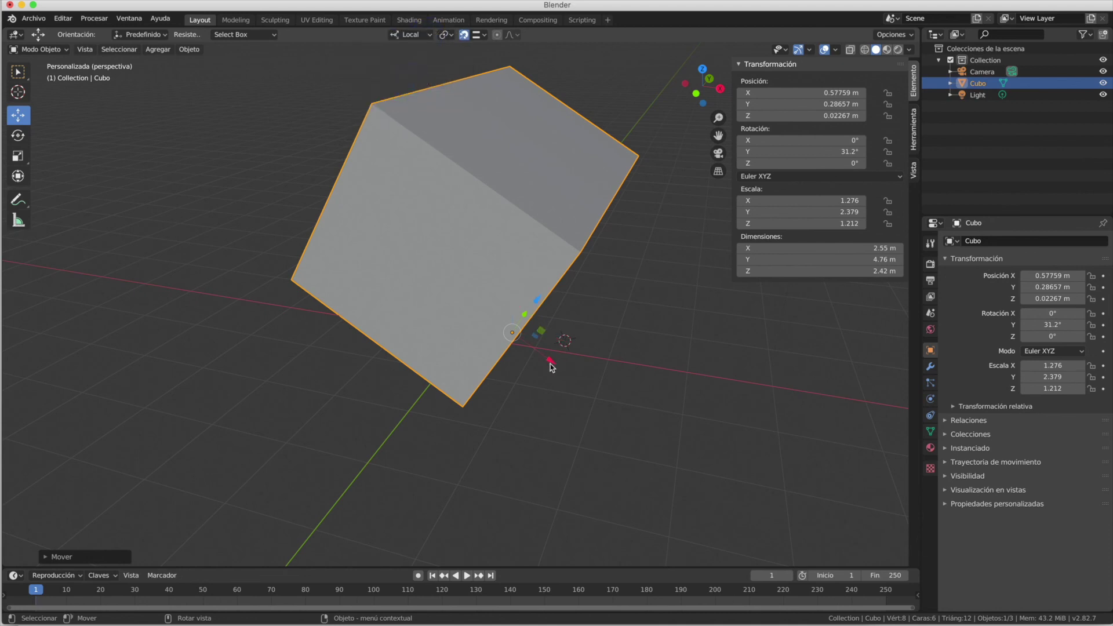
mouse_move(550, 362)
mouse_down()
mouse_move(321, 276)
mouse_move(546, 349)
mouse_up()
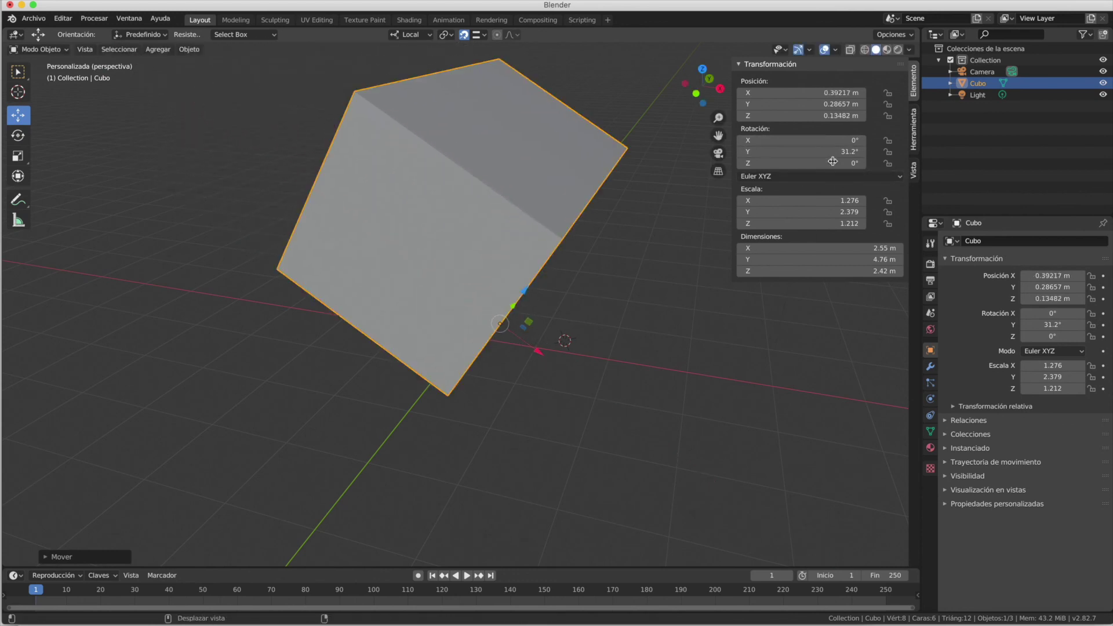
drag(538, 353, 503, 314)
click(508, 323)
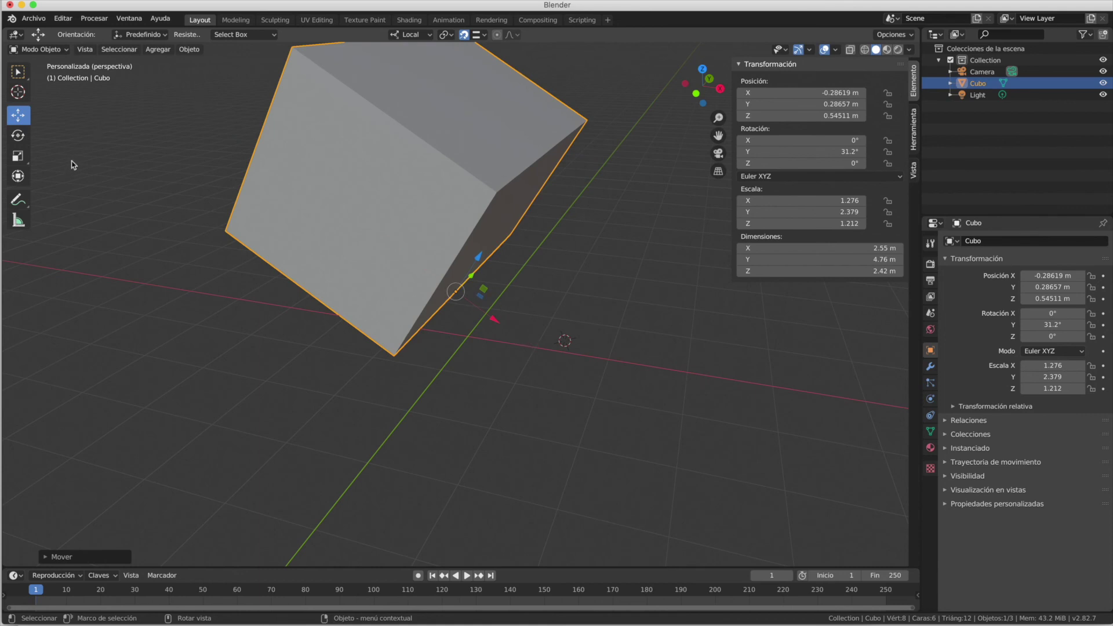
- With the Transform tool in Global orientation, move the cube to about X 0.916 m, rotate it to 59.6° on Z and scale it to about 1.216, 2.327, 1.192
click(19, 178)
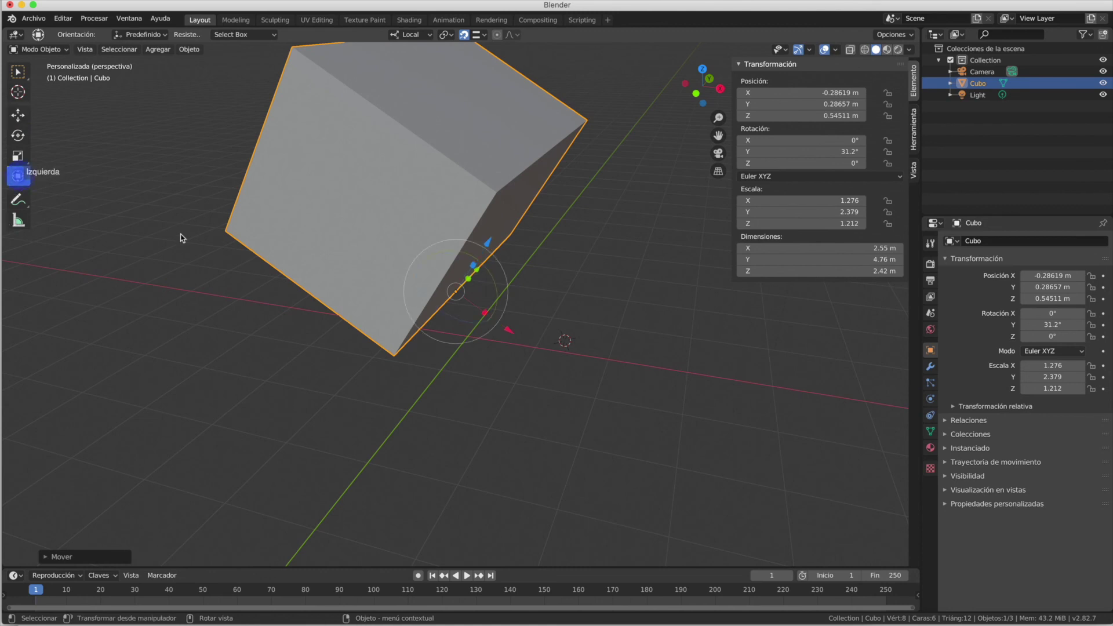
click(426, 36)
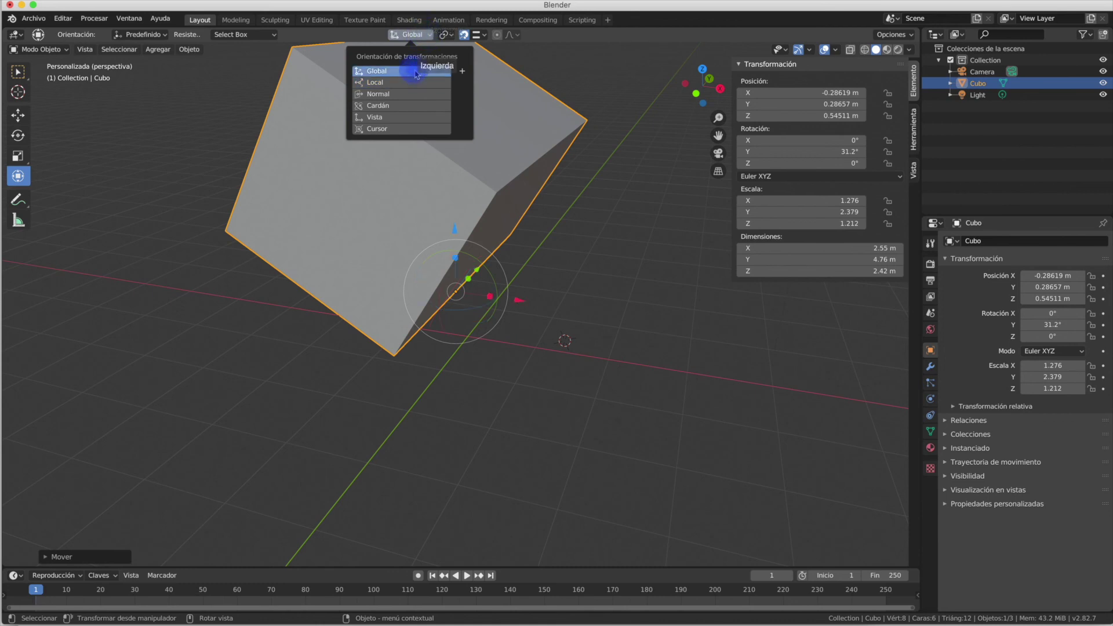
click(377, 71)
scroll(476, 337, left, 10)
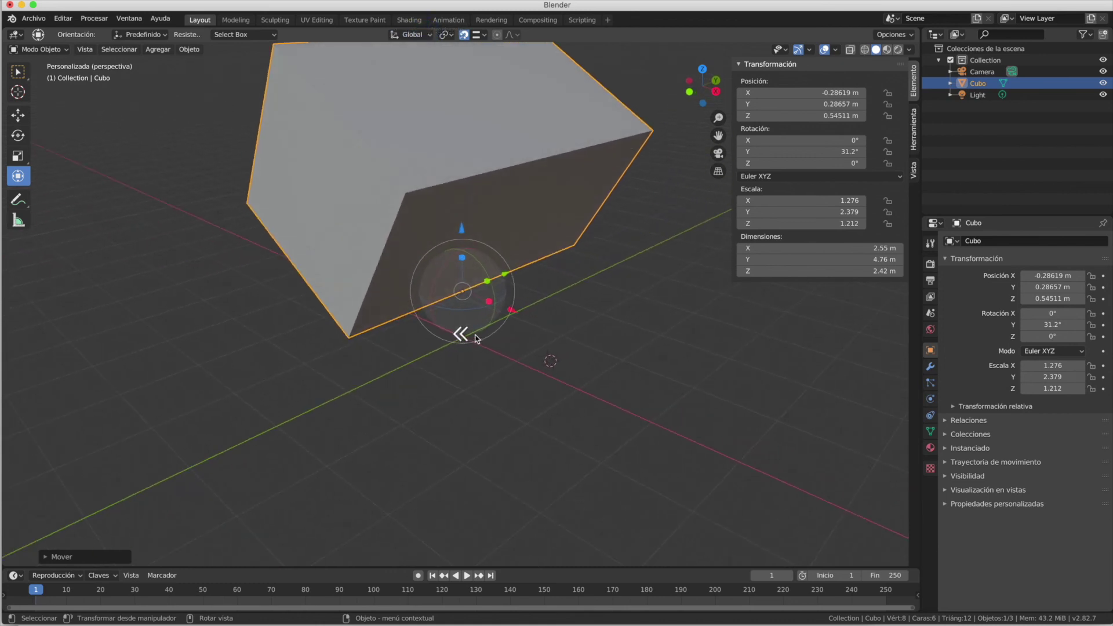
scroll(478, 335, left, 3)
drag(487, 319, 520, 332)
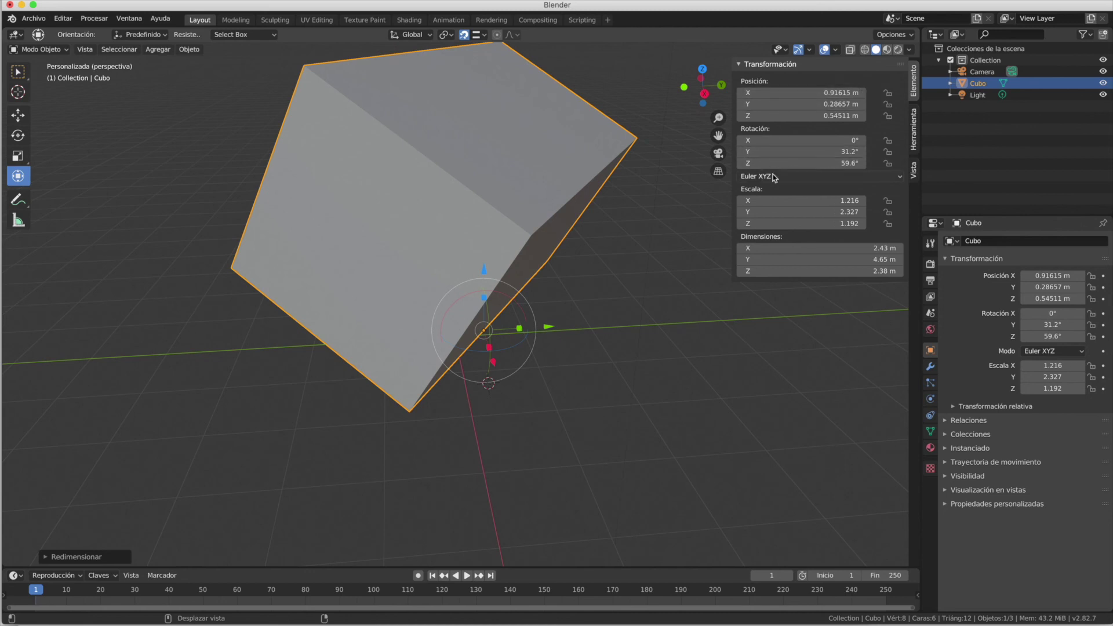
- Switch to the Move tool and lower the cube along the vertical axis to about Z 0.207 m
middle_drag(146, 235, 195, 225)
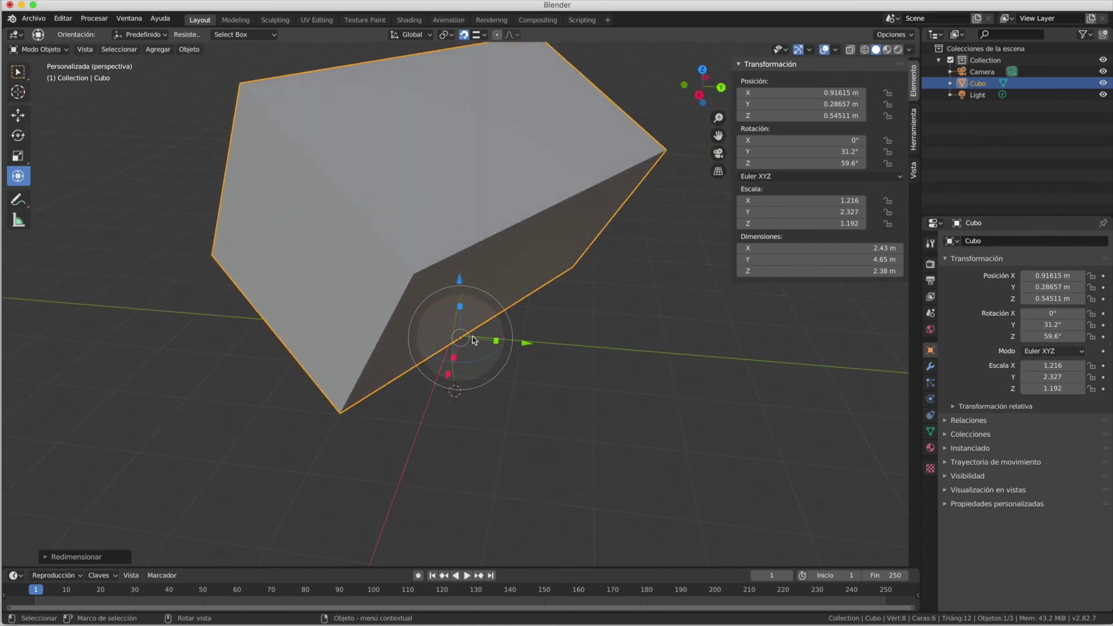
key(shift+space)
key(g)
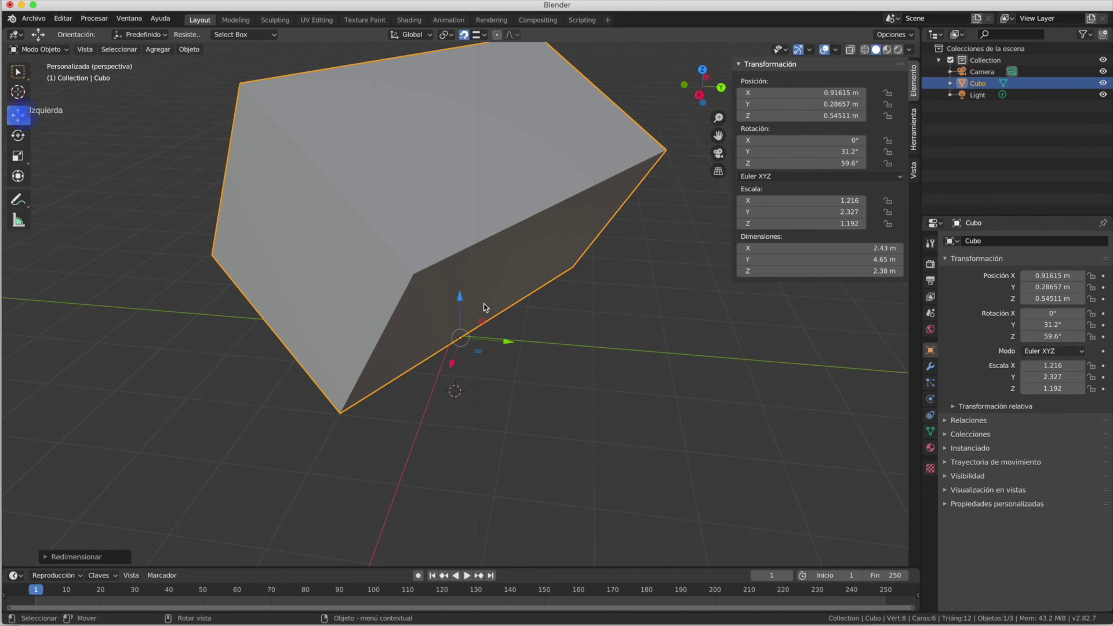
mouse_move(461, 346)
mouse_down()
mouse_move(415, 328)
mouse_move(506, 348)
mouse_move(472, 189)
mouse_move(465, 382)
mouse_move(464, 365)
mouse_up()
key(z)
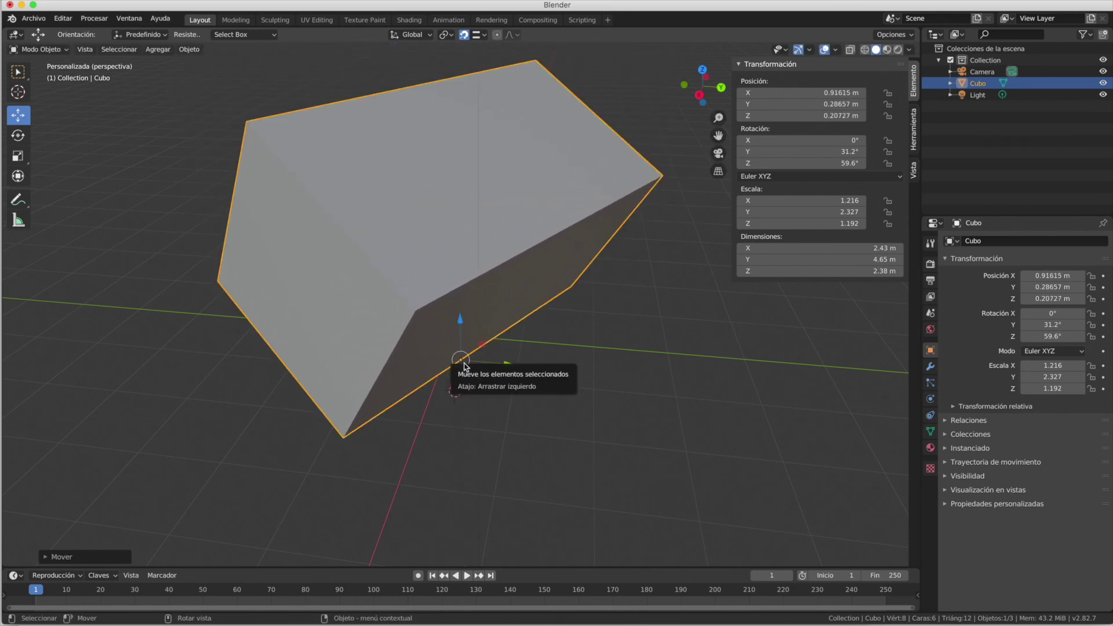